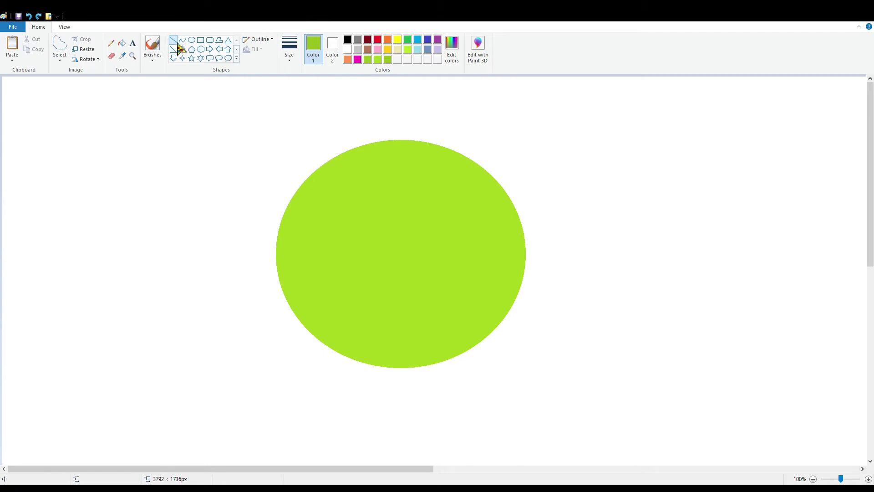
Step: Draw a black-outlined ellipse over the green circle and set its shape fill to no fill
click(192, 39)
click(347, 39)
mouse_move(290, 122)
mouse_down()
mouse_move(484, 366)
mouse_move(537, 377)
mouse_up()
click(256, 49)
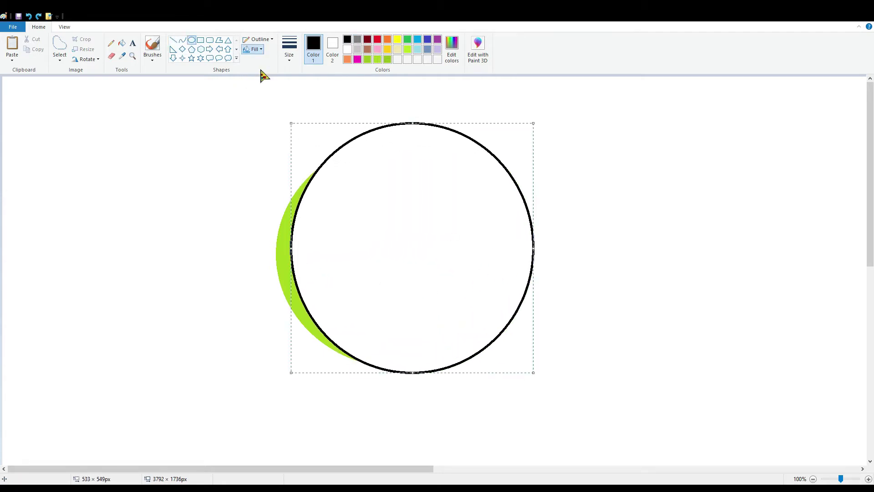
click(264, 72)
Step: Move and resize the black ellipse outline until it exactly follows the edge of the green circle
drag(390, 202, 376, 210)
drag(519, 257, 526, 258)
drag(395, 390, 398, 373)
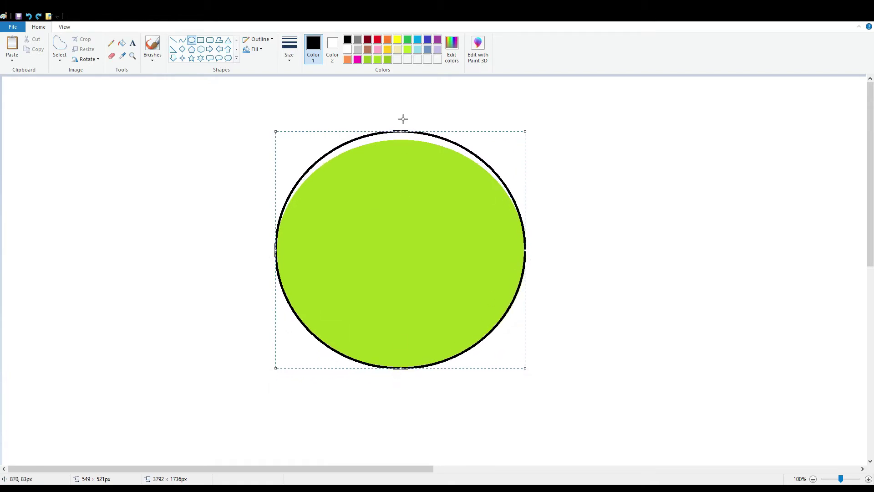
drag(400, 132, 403, 139)
click(605, 202)
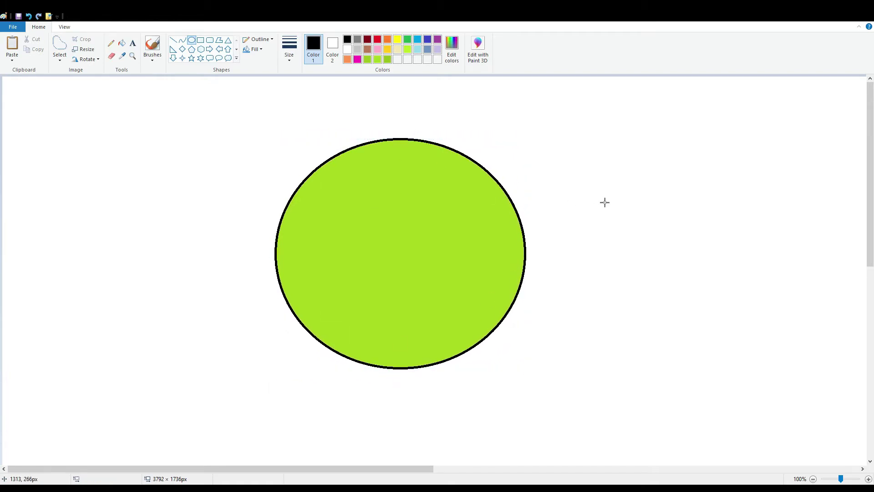
Step: Draw two short parallel black lines sticking out from the circle's upper-left edge near its top as a first stalk
click(173, 40)
drag(347, 132, 360, 144)
click(385, 130)
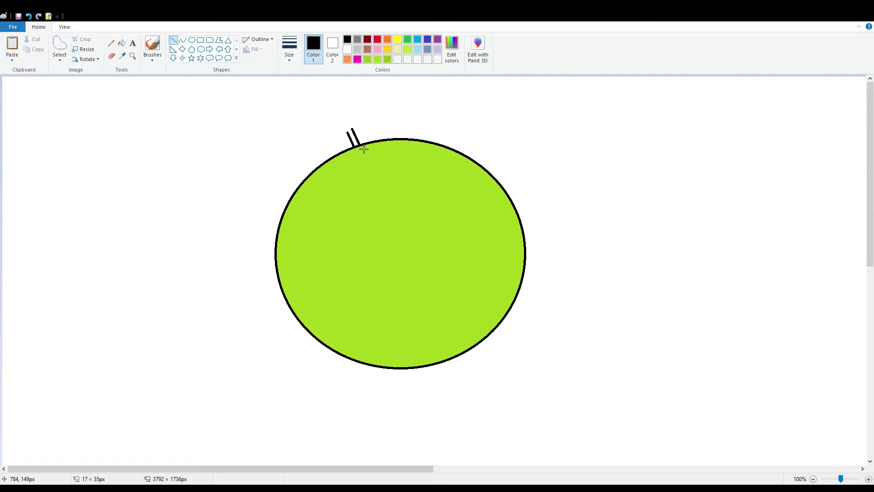
click(845, 477)
drag(214, 469, 284, 470)
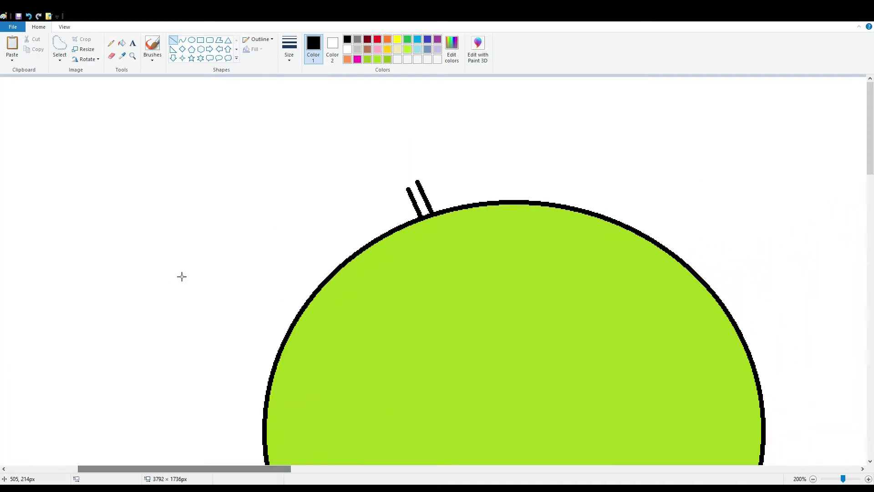
click(290, 50)
click(321, 101)
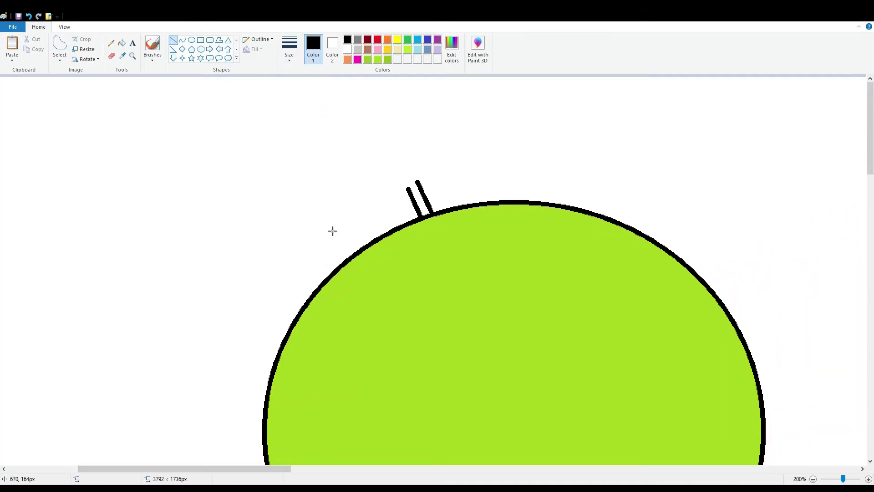
drag(331, 227, 353, 259)
key(ctrl+z)
Step: Choose a line thickness matching the first stalk and draw two more pairs of stalk lines down the circle's upper-left edge
click(290, 50)
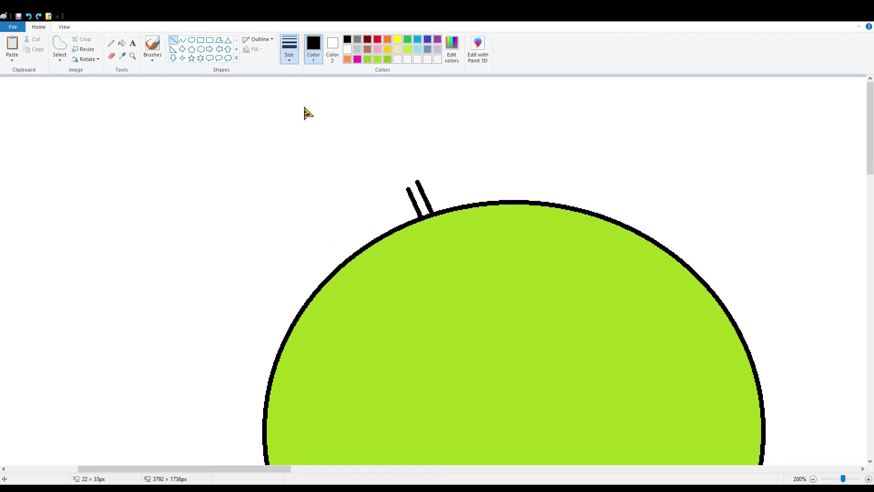
click(307, 117)
mouse_move(319, 232)
mouse_down()
mouse_move(345, 263)
mouse_move(312, 255)
mouse_move(332, 277)
mouse_up()
scroll(384, 258, down, 4)
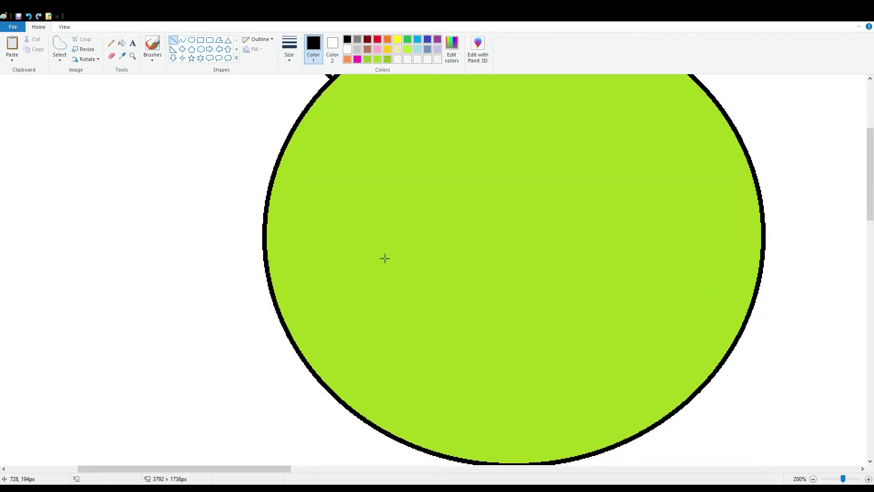
scroll(293, 213, up, 2)
mouse_move(259, 222)
mouse_down()
mouse_move(291, 249)
mouse_move(285, 238)
mouse_move(268, 245)
mouse_move(284, 258)
mouse_move(275, 253)
mouse_up()
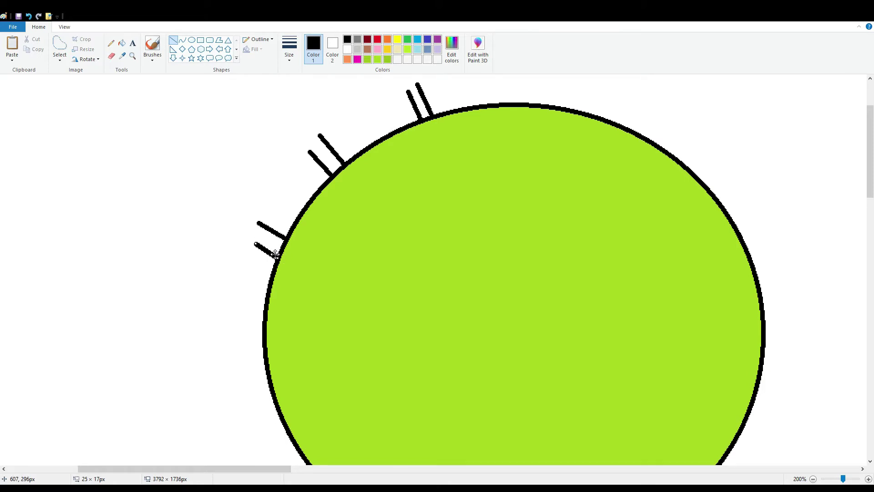
click(348, 227)
Step: Draw a pair of short stalk lines on the circle's left edge and another pair on its lower-left edge
scroll(347, 228, down, 3)
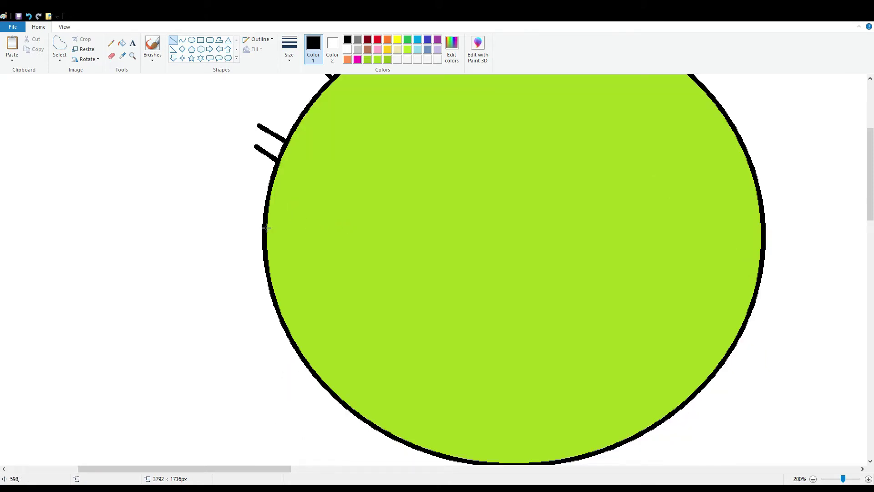
drag(264, 225, 238, 225)
key(ctrl+z)
mouse_move(264, 237)
mouse_down()
mouse_move(241, 239)
mouse_move(271, 283)
mouse_move(243, 278)
mouse_up()
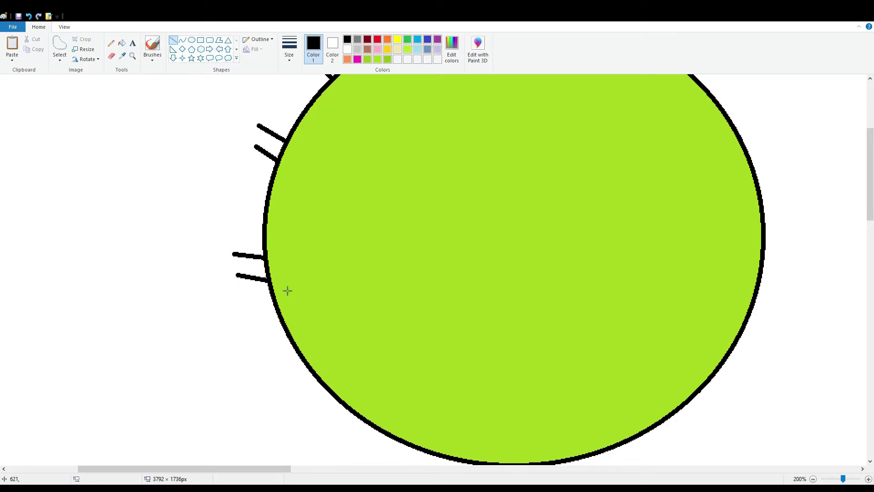
scroll(291, 287, down, 2)
mouse_move(323, 289)
mouse_down()
mouse_move(296, 309)
mouse_move(318, 320)
mouse_up()
click(332, 289)
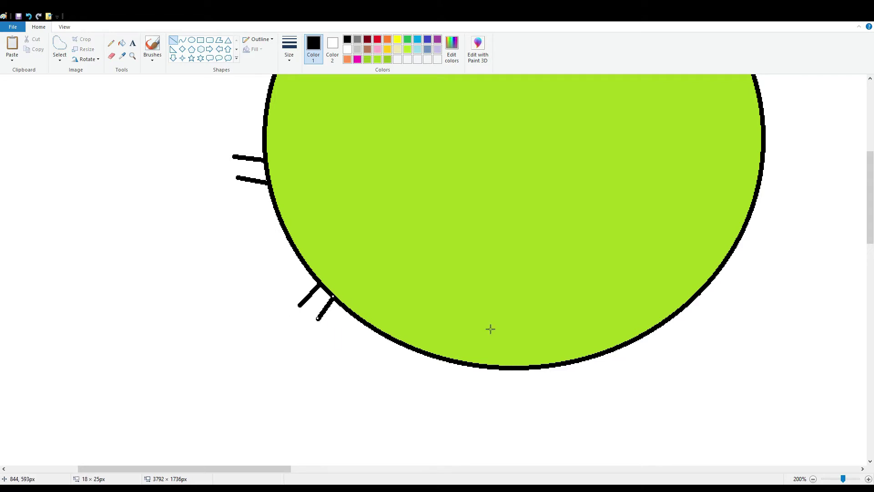
Step: Draw three pairs of outward stalk lines along the circle's edge: bottom left of centre, bottom right of centre and lower right
mouse_move(452, 363)
mouse_down()
mouse_move(443, 389)
mouse_move(465, 398)
mouse_up()
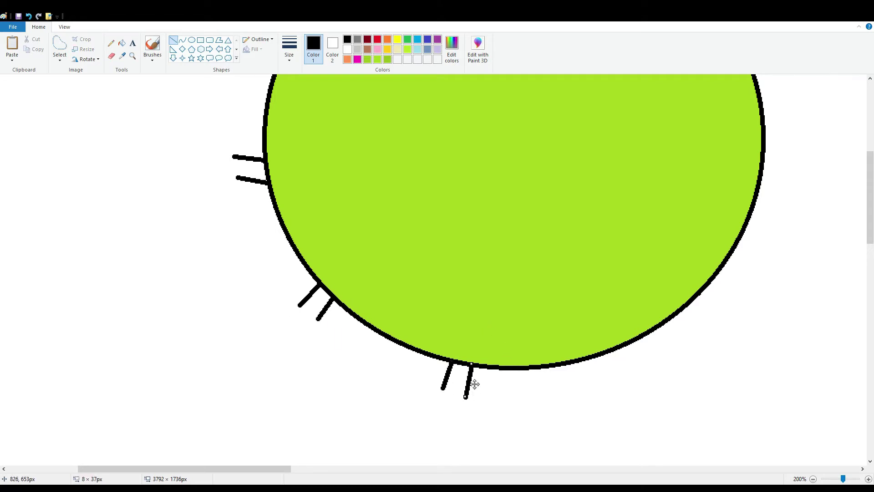
drag(583, 360, 593, 392)
drag(603, 355, 613, 387)
mouse_move(677, 315)
mouse_down()
mouse_move(697, 335)
mouse_move(691, 330)
mouse_move(699, 321)
mouse_move(724, 315)
mouse_up()
click(707, 306)
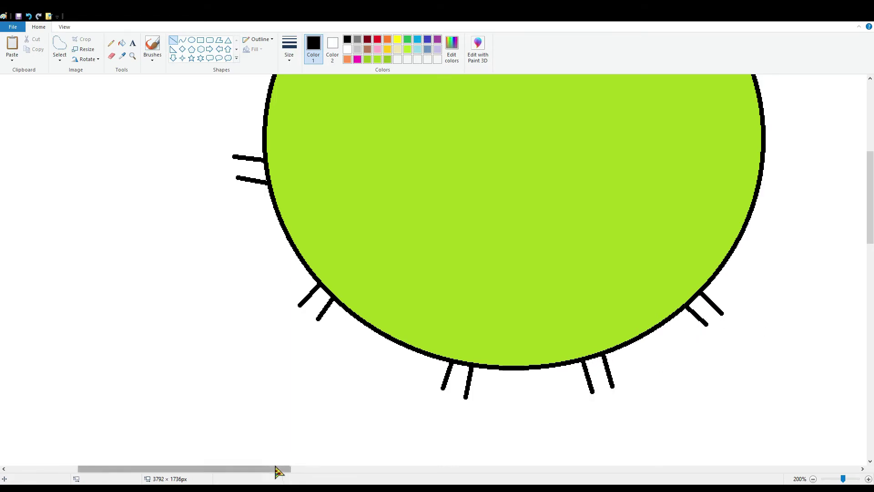
Step: Draw four pairs of outward stalk lines around the circle's top, upper-right and right edges to complete the ring of stalks
mouse_move(248, 469)
mouse_down()
mouse_move(398, 467)
mouse_move(353, 469)
mouse_up()
scroll(406, 441, up, 5)
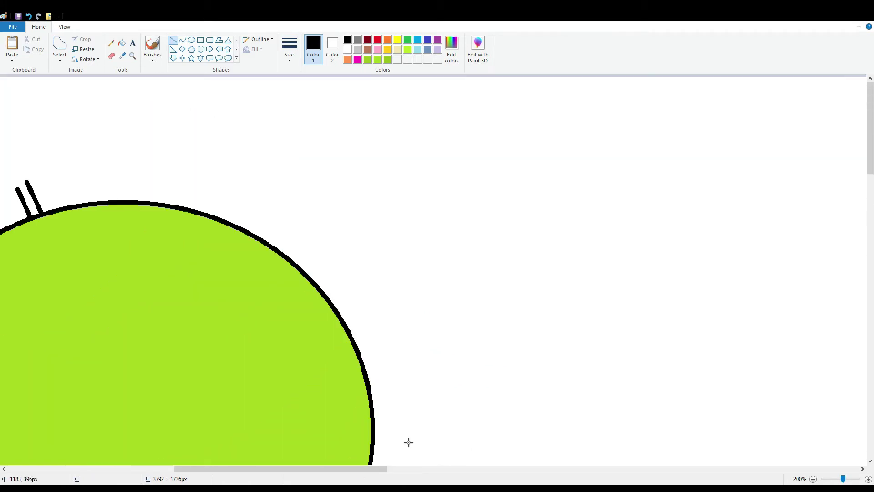
drag(137, 201, 147, 172)
drag(157, 201, 163, 180)
drag(262, 238, 278, 210)
drag(280, 251, 294, 222)
drag(363, 356, 386, 335)
mouse_move(368, 378)
mouse_down()
mouse_move(394, 357)
mouse_move(404, 366)
mouse_move(397, 390)
mouse_up()
scroll(435, 367, down, 3)
scroll(414, 381, down, 3)
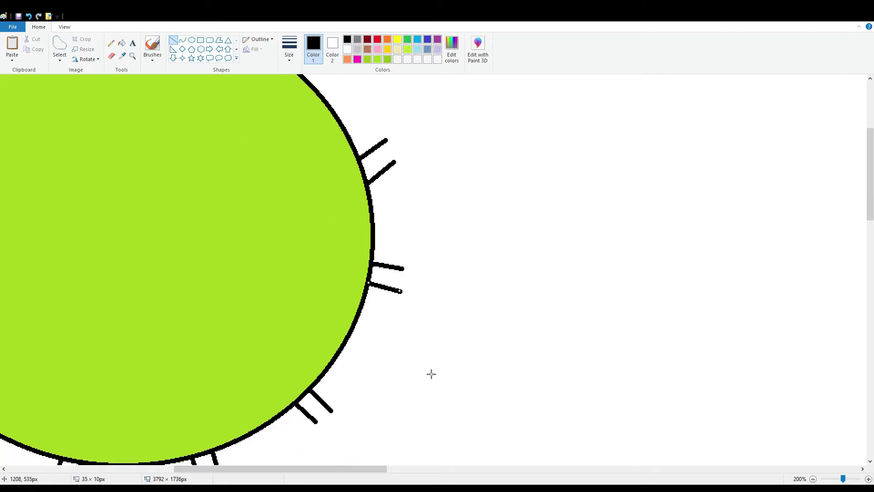
scroll(430, 382, up, 6)
drag(314, 469, 205, 455)
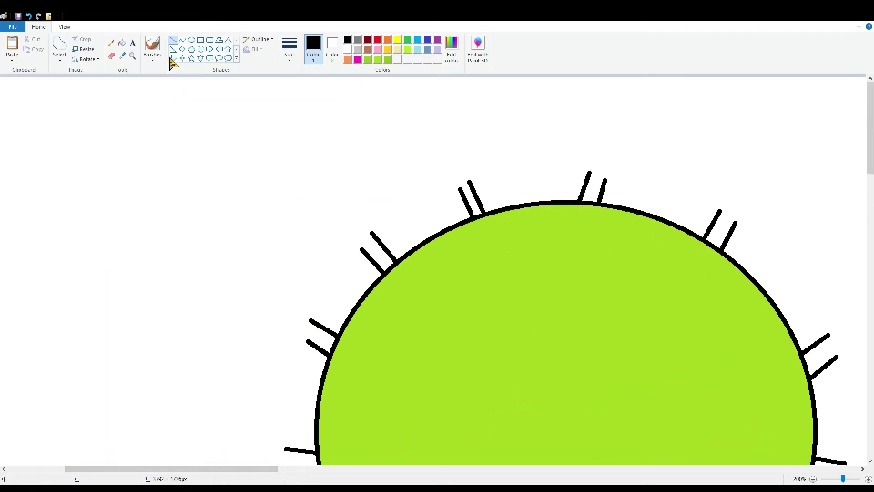
click(192, 41)
drag(349, 217, 391, 246)
drag(380, 237, 340, 250)
click(404, 245)
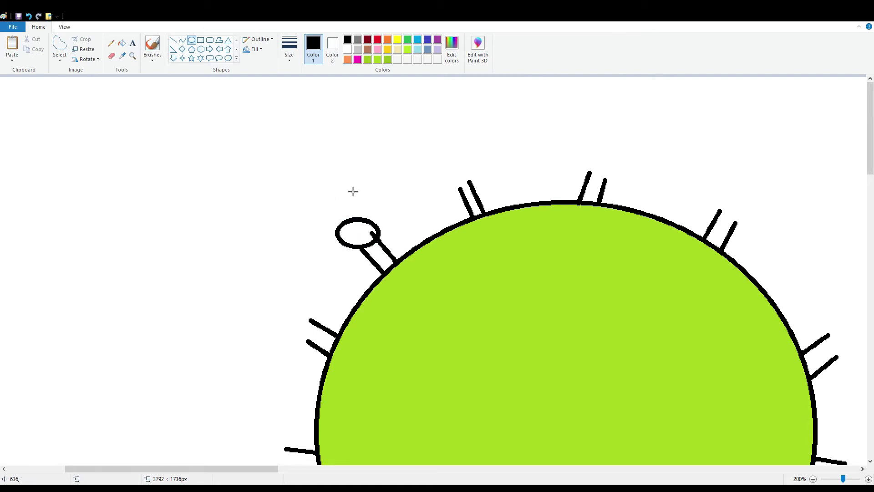
mouse_move(458, 169)
mouse_down()
mouse_move(494, 193)
mouse_move(465, 180)
mouse_up()
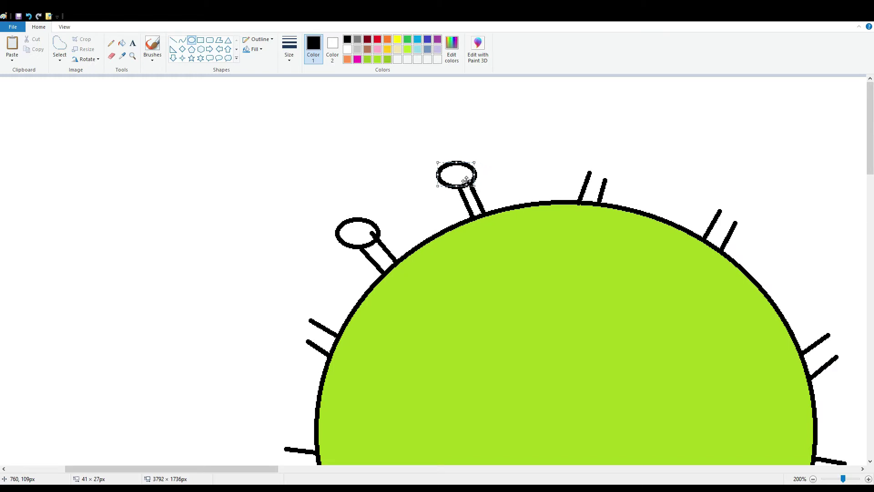
key(ctrl+z)
key(ctrl+z)
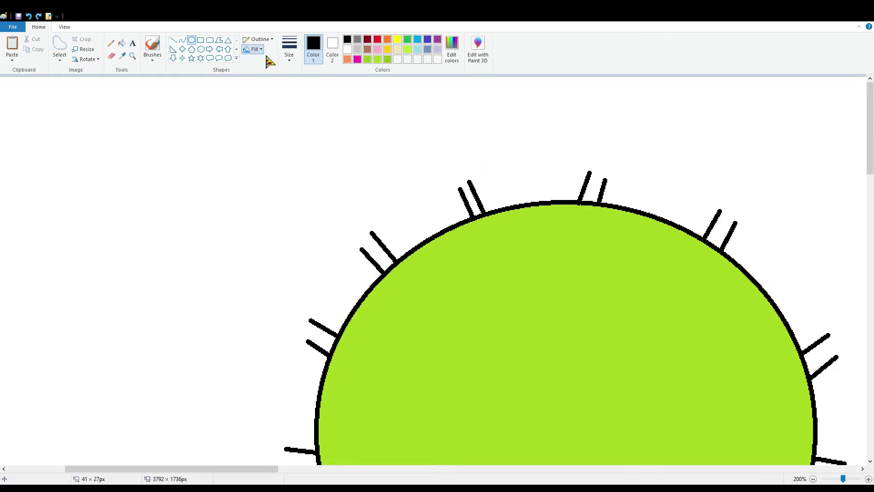
Step: Cap the two upper-left stalks and the top stalk with small white-filled, black-outlined ovals that hide the line ends
mouse_move(338, 223)
mouse_down()
mouse_move(384, 253)
mouse_move(347, 236)
mouse_up()
click(420, 225)
mouse_move(453, 174)
mouse_down()
mouse_move(484, 201)
mouse_move(467, 186)
mouse_up()
click(581, 170)
drag(578, 163, 613, 184)
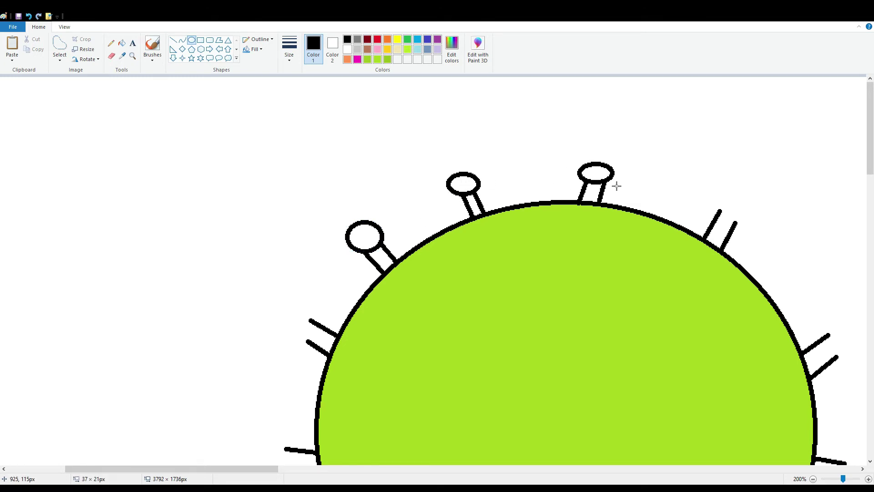
Step: Add white-filled oval heads to the upper-right stalk and to the upper stalk on the circle's right side
click(712, 205)
drag(720, 200, 751, 225)
drag(736, 224, 734, 214)
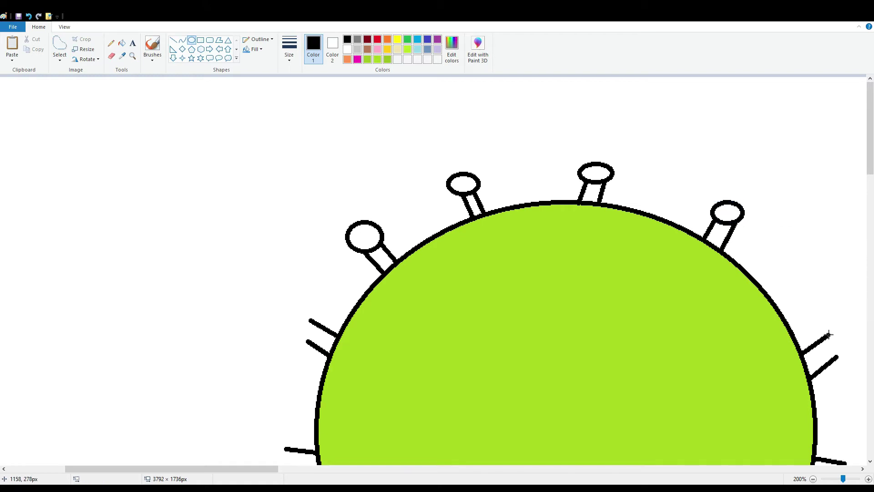
drag(824, 324, 848, 364)
click(823, 385)
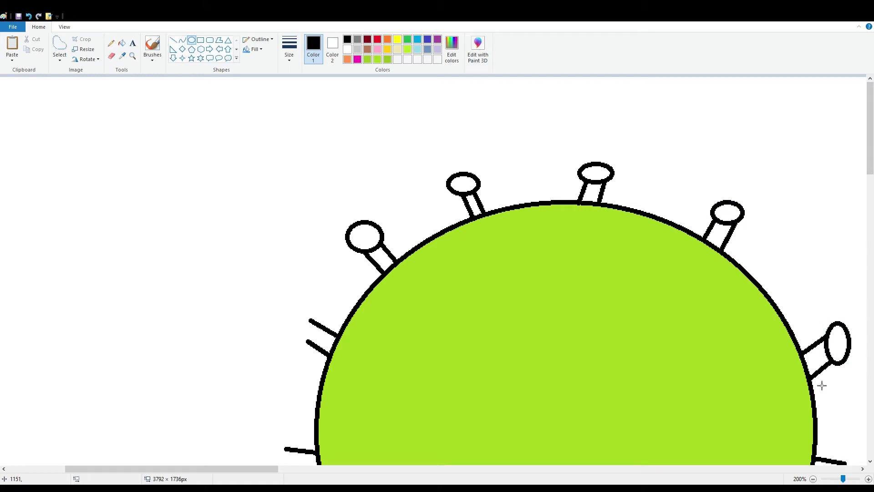
Step: Add narrow upright white-filled oval heads to the two stalks on the circle's left side
scroll(822, 385, up, 2)
mouse_move(303, 210)
mouse_down()
mouse_move(308, 255)
mouse_move(288, 249)
mouse_move(293, 278)
mouse_up()
click(361, 230)
scroll(355, 256, down, 2)
click(355, 320)
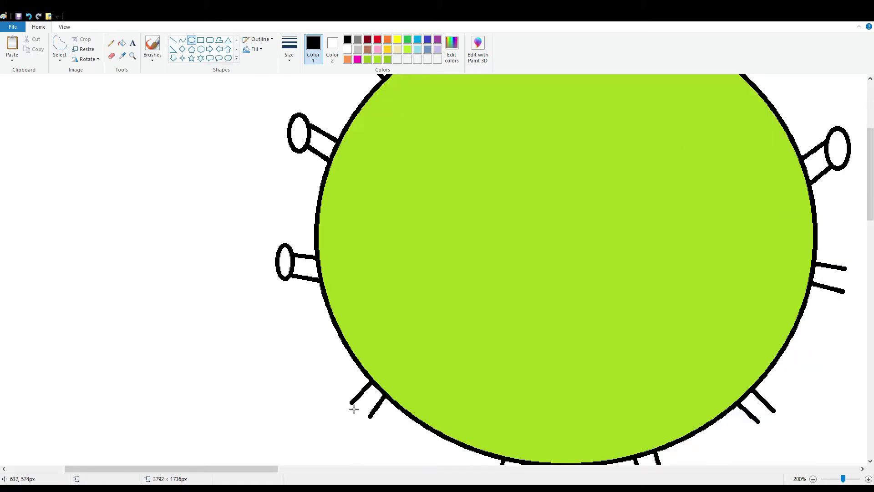
Step: Add flat white-filled oval heads to the lower-left stalk and the two stalks at the circle's bottom
drag(342, 401, 373, 416)
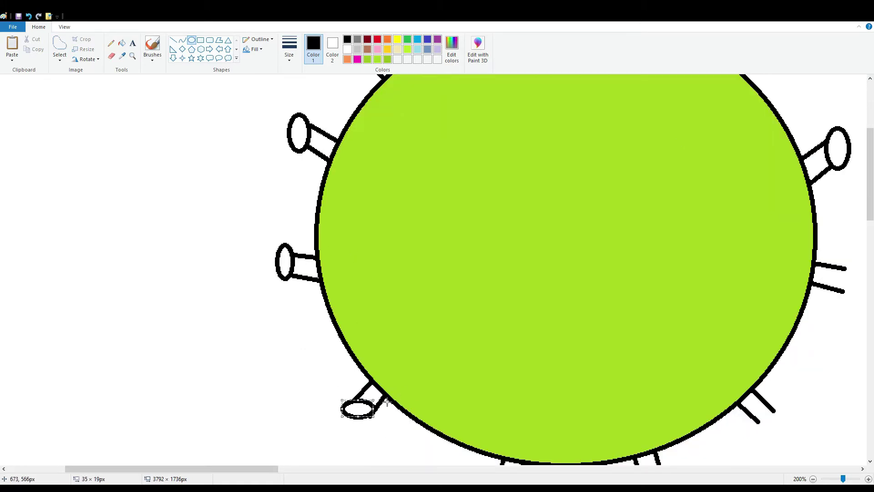
click(387, 402)
scroll(419, 414, down, 2)
drag(489, 387, 525, 409)
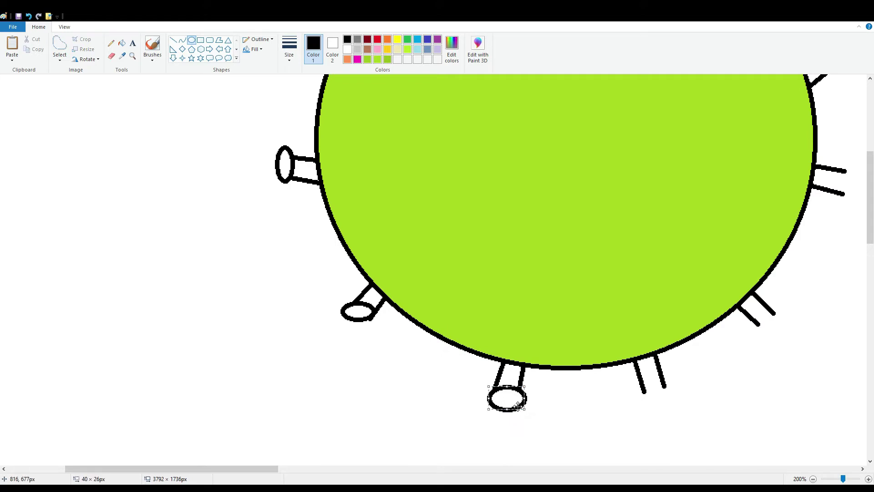
click(667, 419)
drag(634, 385, 678, 408)
click(776, 339)
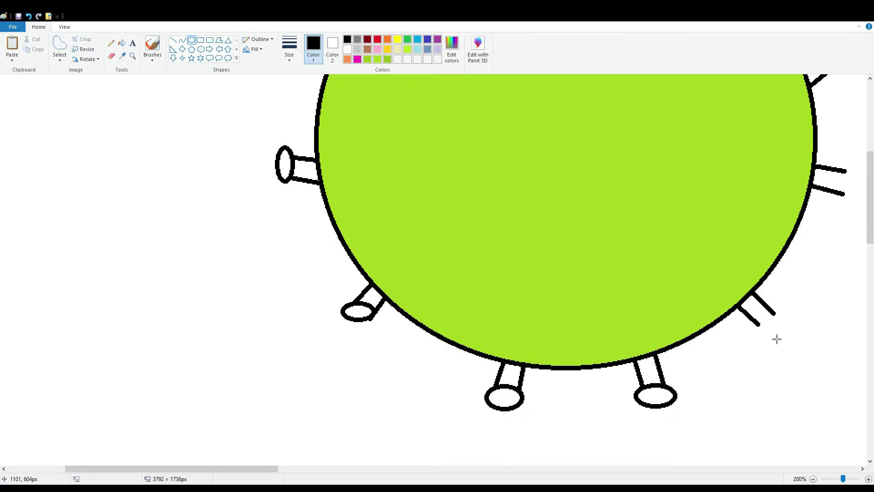
Step: Add white-filled oval heads to the lower-right stalk and to the last bare stalk on the circle's right side
mouse_move(780, 315)
mouse_down()
mouse_move(735, 344)
mouse_move(780, 327)
mouse_up()
click(673, 384)
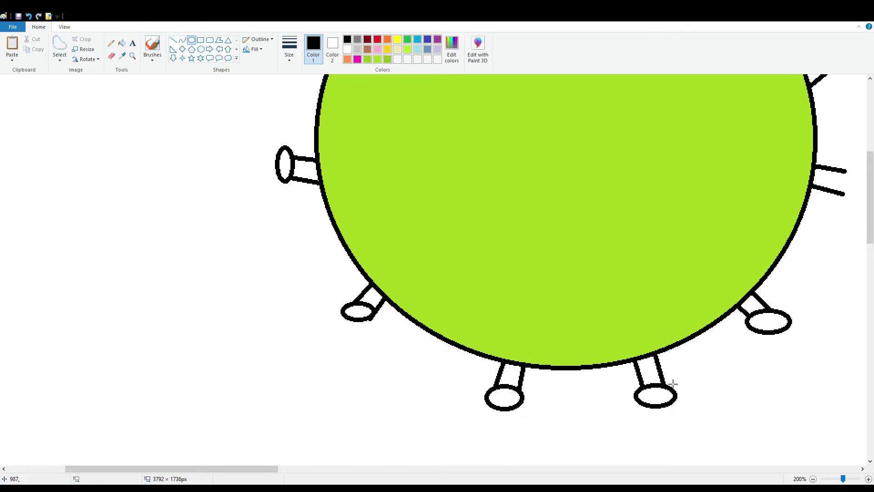
drag(275, 469, 389, 469)
drag(379, 163, 406, 207)
click(410, 206)
scroll(449, 200, up, 2)
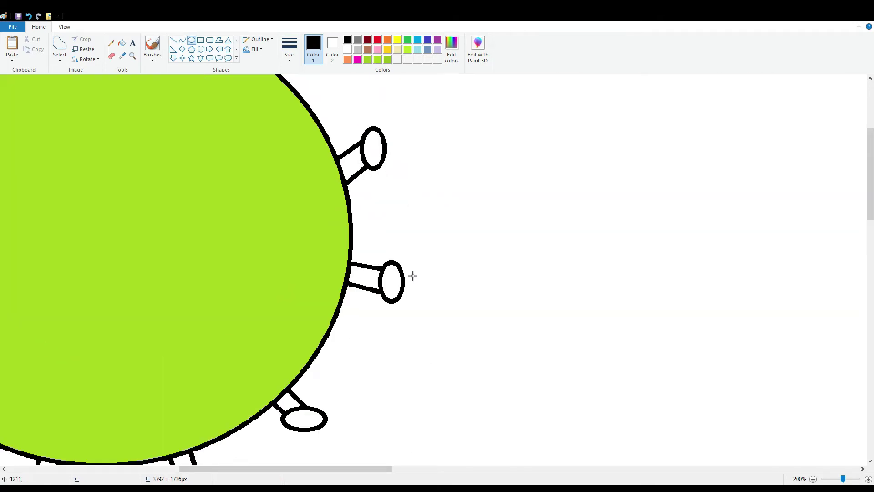
Step: Try to cover the seams between the two right-hand stalks and their oval heads with short white lines
click(173, 40)
click(332, 45)
click(314, 45)
click(347, 49)
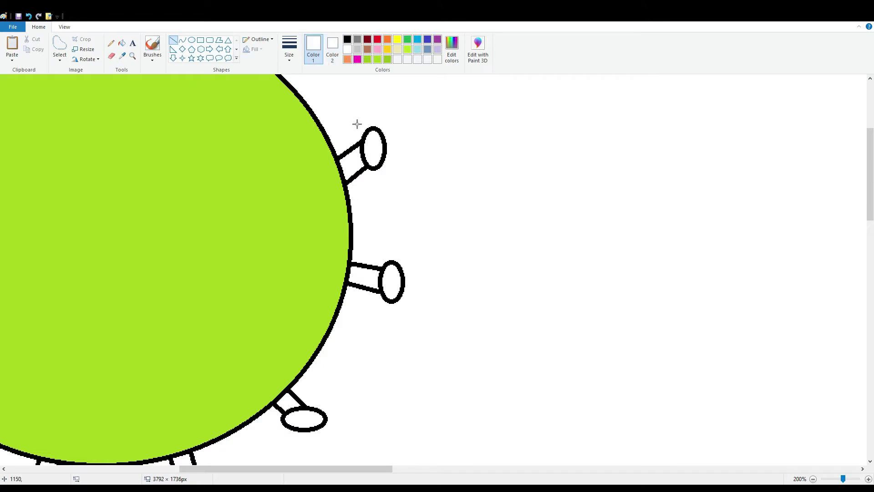
mouse_move(377, 271)
mouse_down()
mouse_move(390, 273)
mouse_move(383, 287)
mouse_up()
click(388, 287)
click(387, 276)
click(395, 277)
click(382, 220)
mouse_move(360, 156)
mouse_down()
mouse_move(371, 140)
mouse_move(369, 168)
mouse_up()
scroll(445, 162, up, 4)
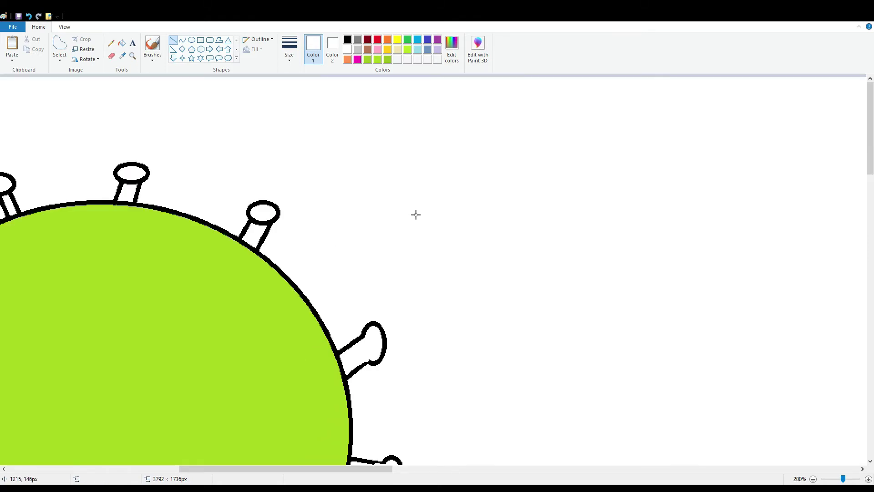
Step: Undo the white lines drawn over the seams of the right-hand stalks
scroll(414, 213, down, 2)
key(ctrl+z)
key(ctrl+z)
key(ctrl+z)
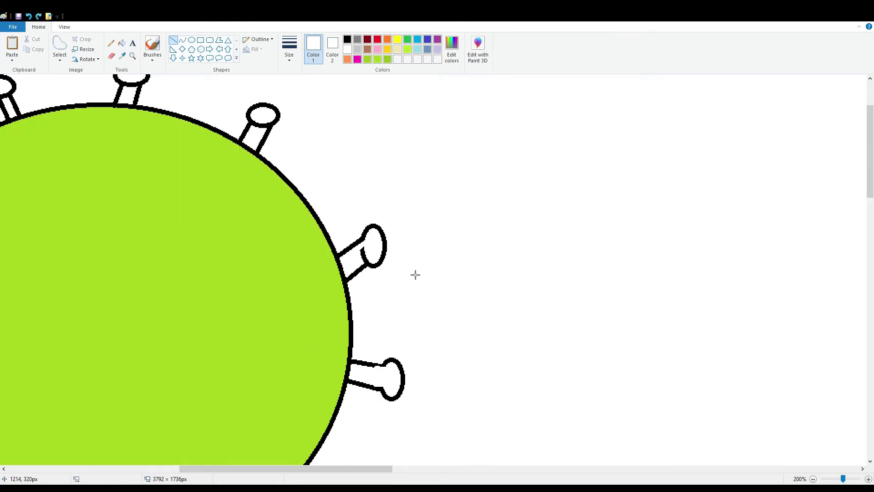
Step: Fill the head and stalk of the spike just left of the circle's top with medium green
scroll(698, 418, down, 4)
click(813, 479)
click(813, 479)
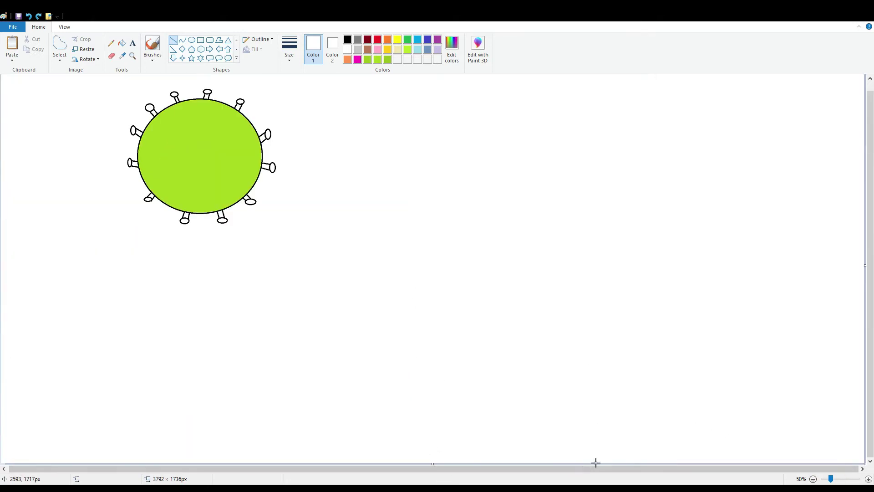
click(868, 479)
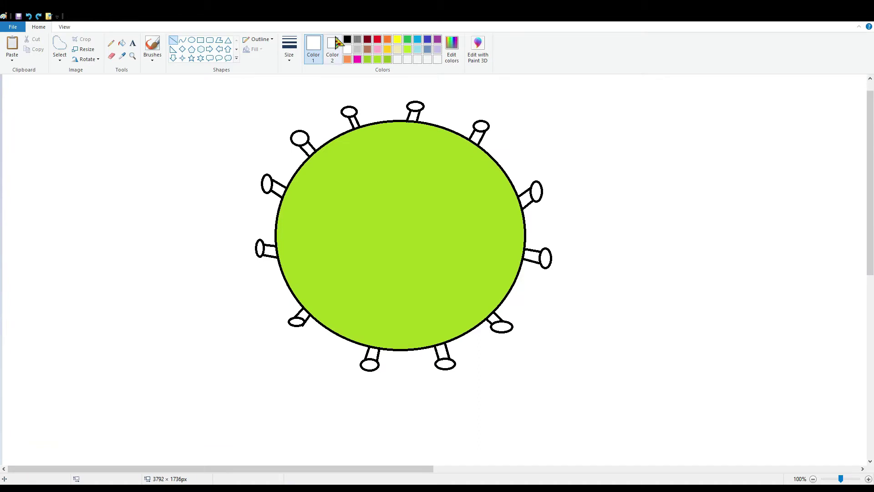
click(122, 43)
click(368, 59)
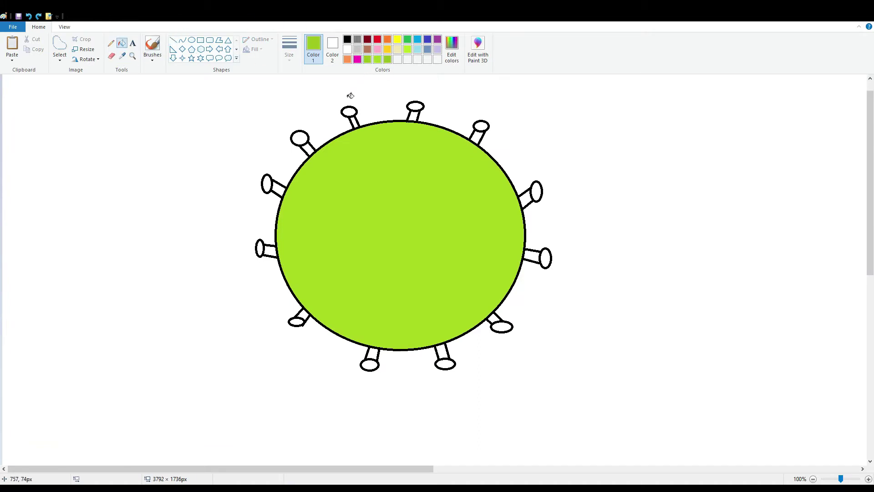
click(350, 113)
click(357, 126)
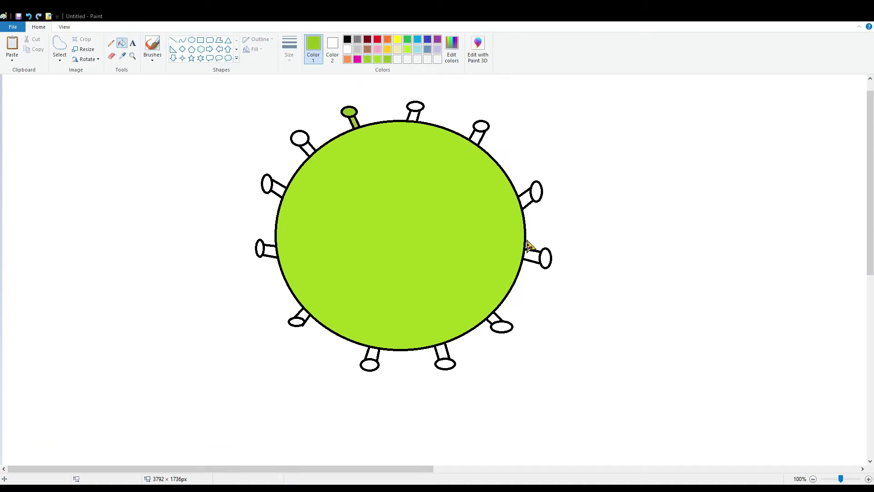
Step: Recolour the black outlines in a darker green and fill the heads of the spikes along the circle's top and right side with it
click(318, 153)
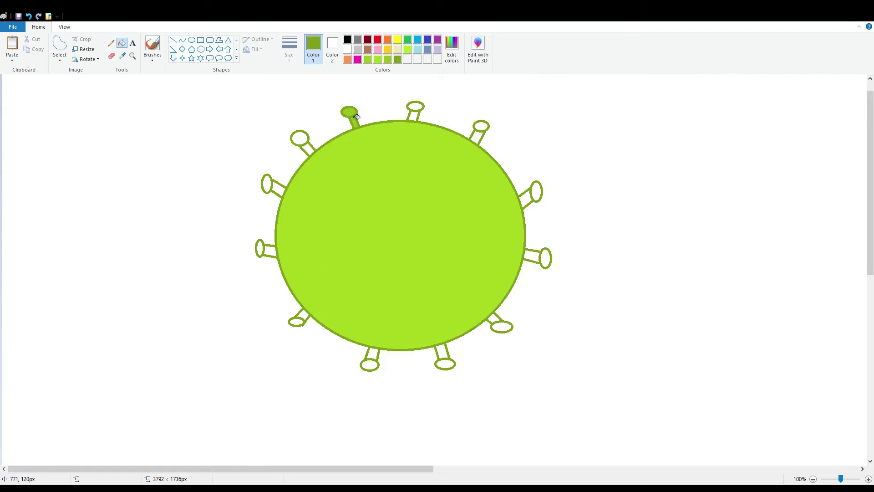
click(420, 111)
click(415, 117)
key(ctrl+z)
key(ctrl+z)
click(359, 117)
click(480, 127)
click(538, 199)
click(547, 258)
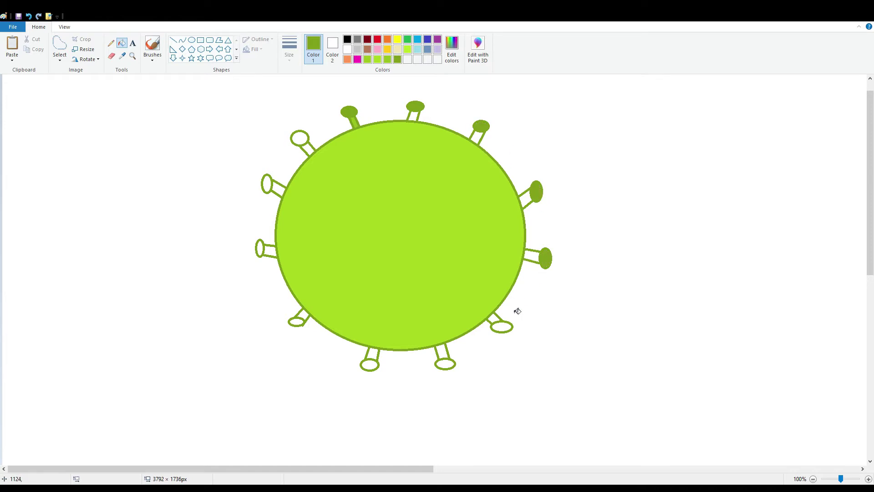
Step: Fill the seven remaining white spike heads along the circle's bottom and left side with the same dark green
click(502, 327)
click(446, 363)
click(370, 365)
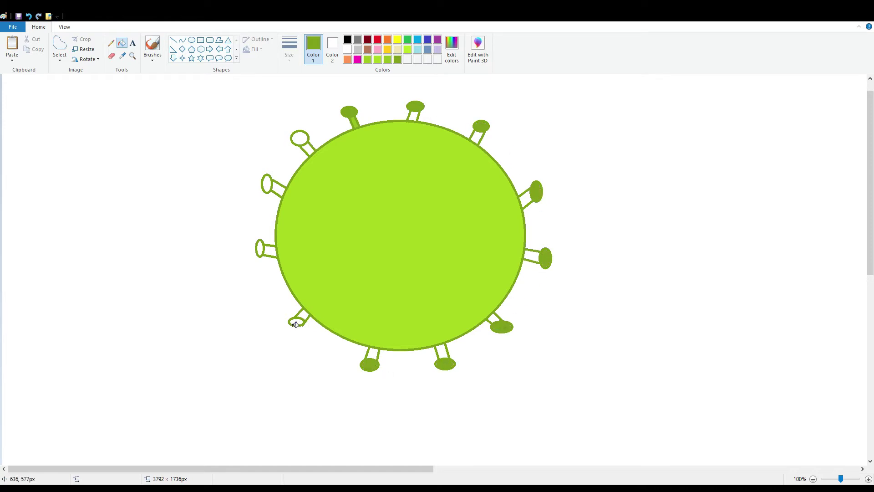
click(296, 323)
click(260, 249)
click(267, 184)
click(299, 138)
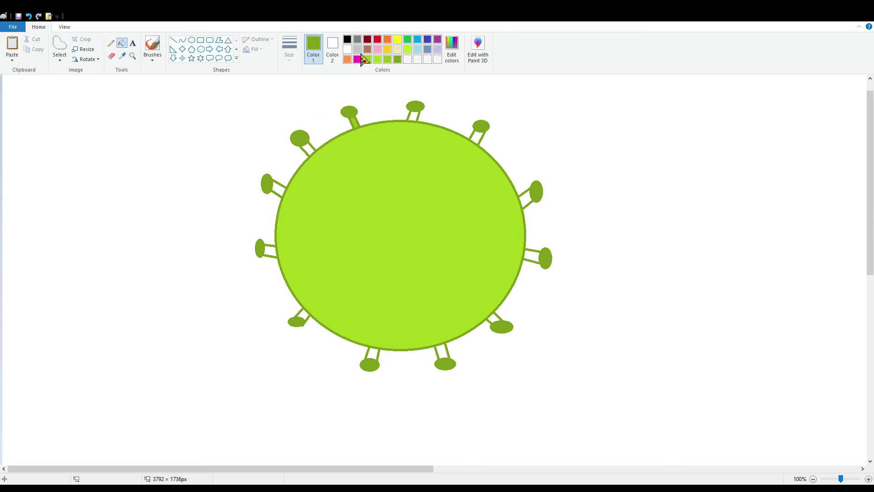
Step: Fill the white stalks at the circle's upper left, top and right side with the circle's bright green
click(377, 60)
click(306, 154)
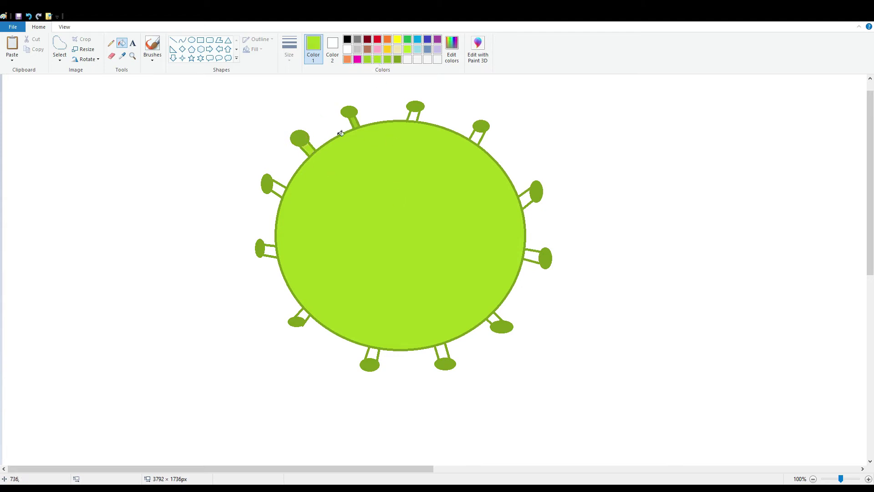
click(477, 136)
click(525, 197)
click(532, 255)
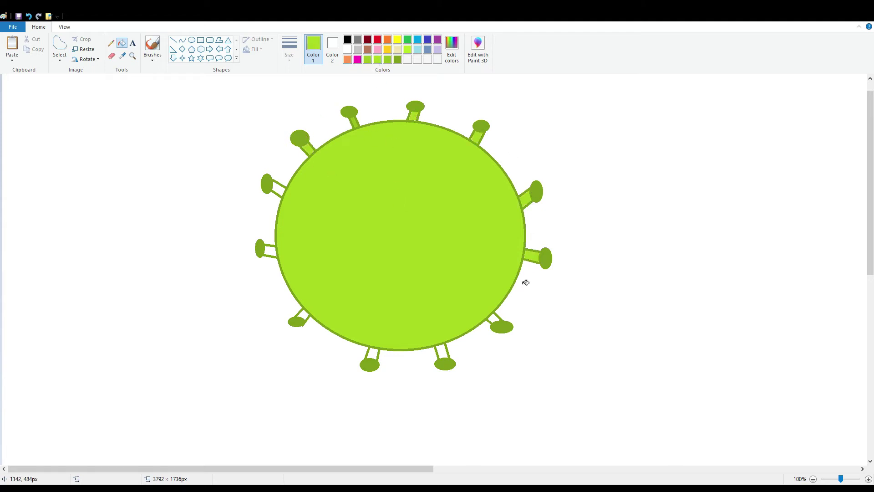
Step: Fill the six remaining white stalks around the circle's bottom and left side with bright green
click(498, 322)
click(443, 352)
click(373, 354)
click(306, 315)
click(271, 252)
click(279, 188)
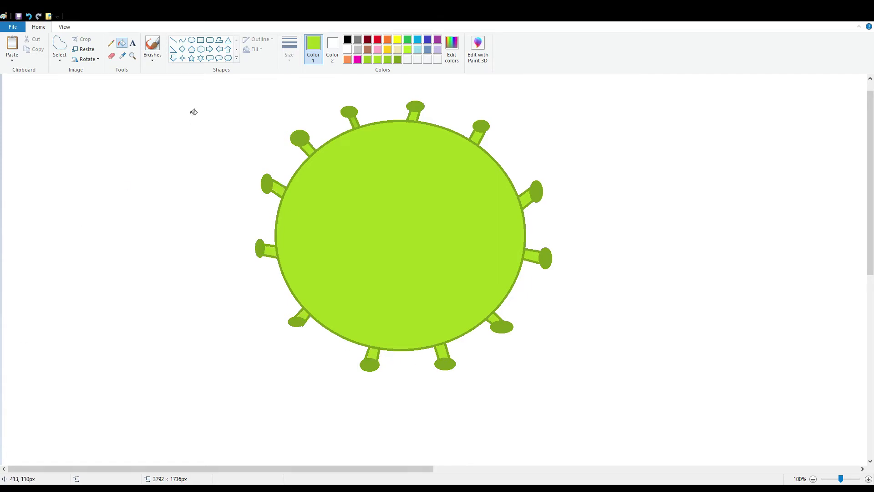
Step: Draw a white-filled round eye with a black outline in the upper left part of the green body
click(191, 40)
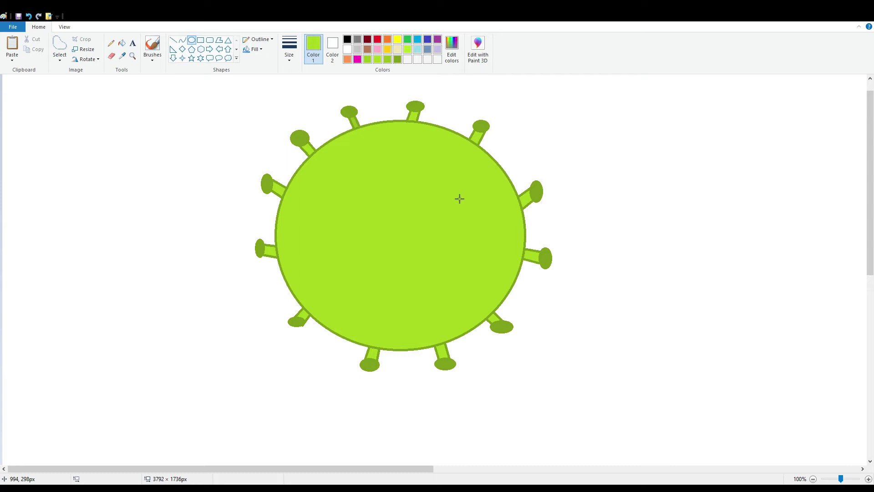
click(347, 39)
mouse_move(334, 179)
mouse_down()
mouse_move(363, 211)
mouse_move(369, 199)
mouse_move(364, 227)
mouse_up()
click(404, 222)
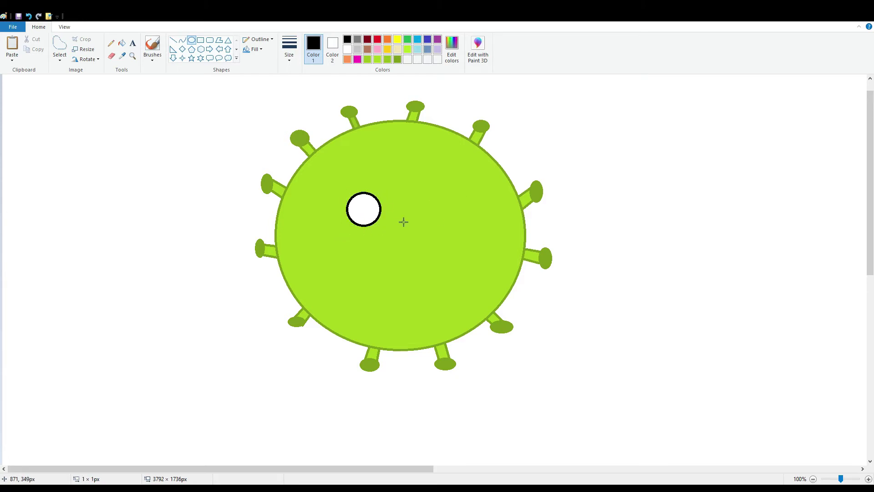
Step: Select the round eye with a freehand outline and copy it
click(60, 45)
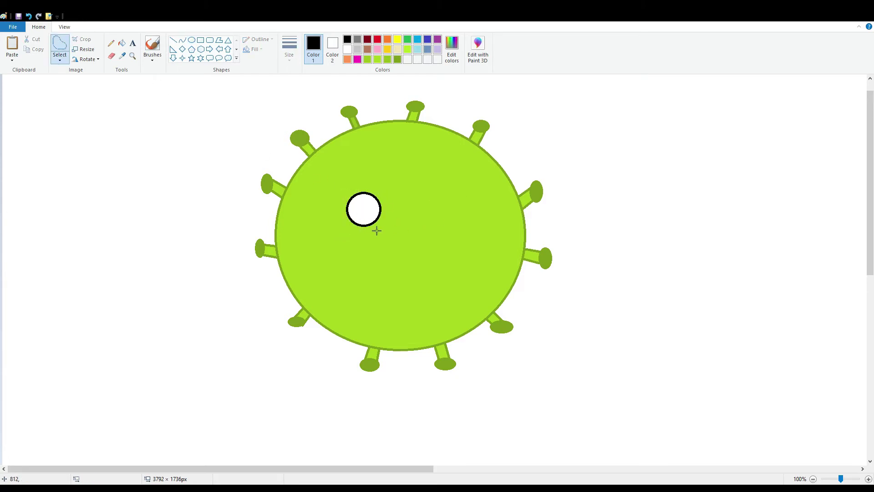
mouse_move(377, 230)
mouse_down()
mouse_move(346, 197)
mouse_move(376, 192)
mouse_move(394, 208)
mouse_move(362, 231)
mouse_up()
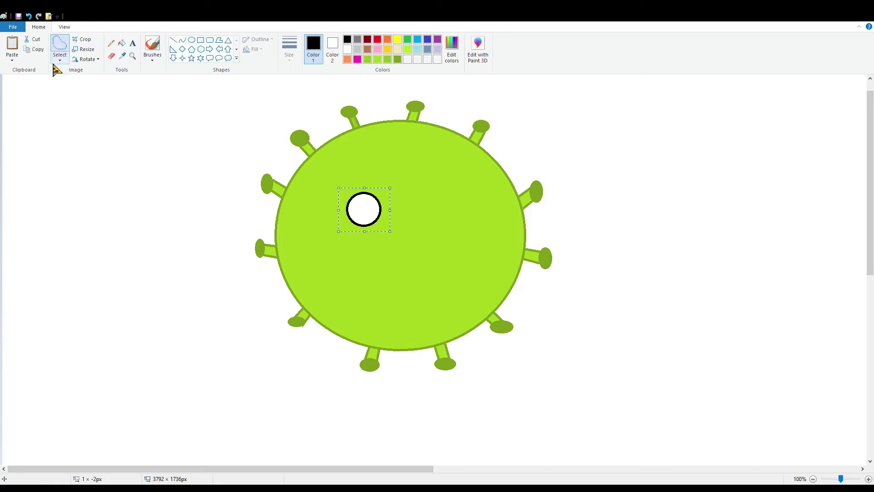
click(35, 49)
Step: Try to place a pasted copy of the eye to the right of the original
click(12, 43)
drag(28, 97, 419, 214)
click(60, 60)
click(111, 150)
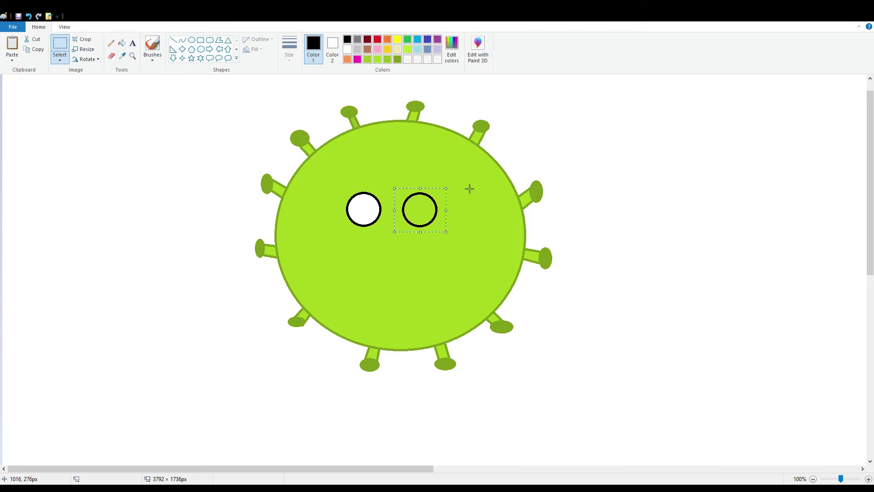
click(121, 43)
key(ctrl+z)
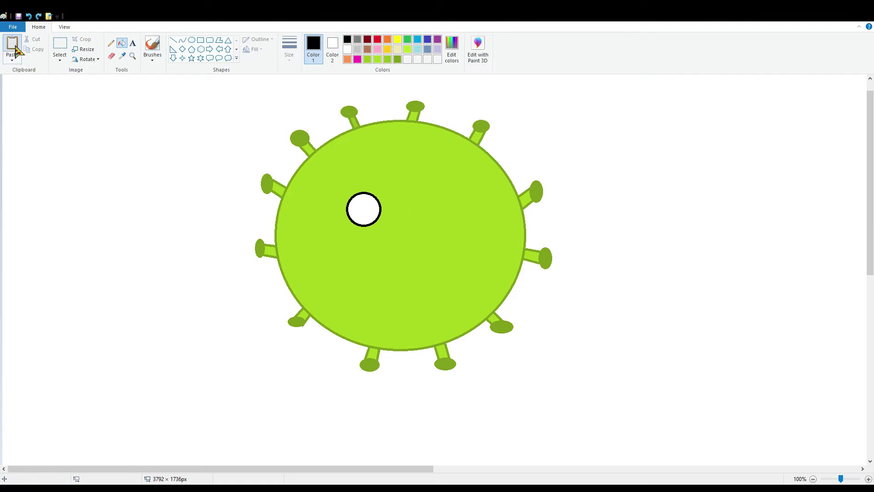
Step: Paste the copied eye over the original and shift it horizontally to the right, level with the first eye
click(12, 43)
drag(28, 98, 366, 214)
key(Right)
key(Right)
key(Right)
key(Right)
key(Right)
key(Right)
key(Right)
key(Right)
key(Right)
key(Right)
key(Right)
key(Right)
key(Right)
key(Right)
key(Right)
key(Right)
key(Right)
key(Right)
key(Right)
key(Right)
key(Right)
key(Right)
key(Right)
key(Right)
key(Right)
key(Right)
key(Right)
key(Right)
key(Right)
key(Right)
key(Right)
key(Right)
key(Right)
key(Right)
key(Right)
key(Right)
key(Right)
key(Right)
key(Right)
key(Right)
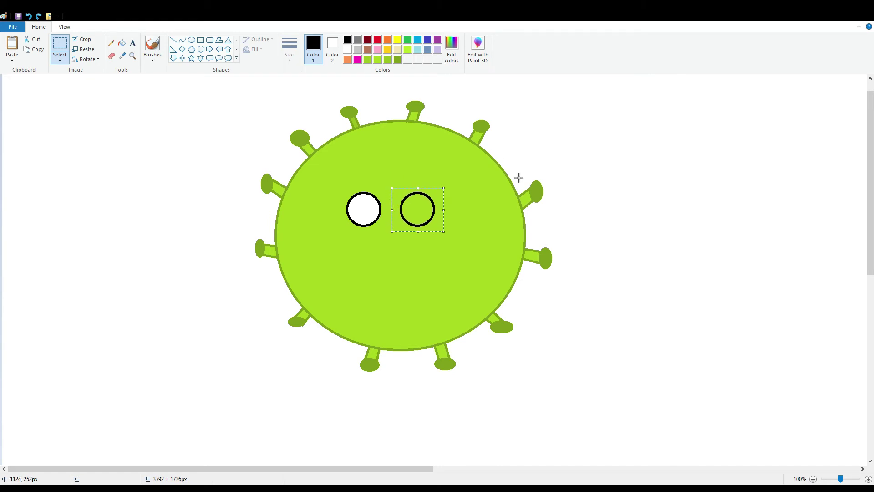
Step: Fill the inside of the right eye with white
click(123, 43)
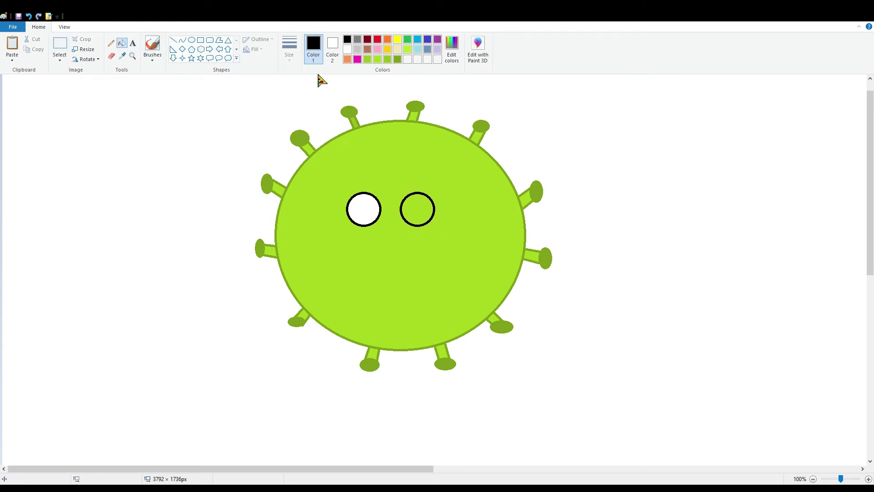
click(347, 49)
click(418, 201)
Step: Draw black-filled round pupils about 26 px wide in both eyes, each set toward the other eye
click(195, 43)
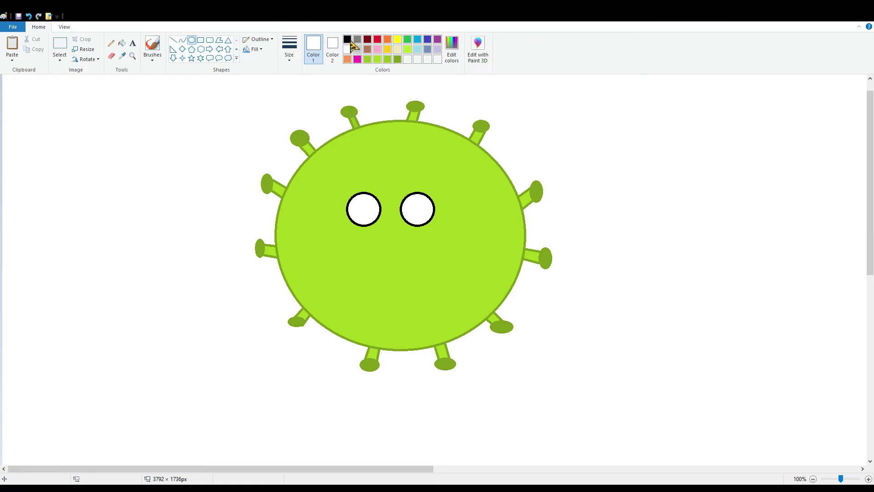
click(347, 39)
drag(363, 202, 376, 215)
click(337, 54)
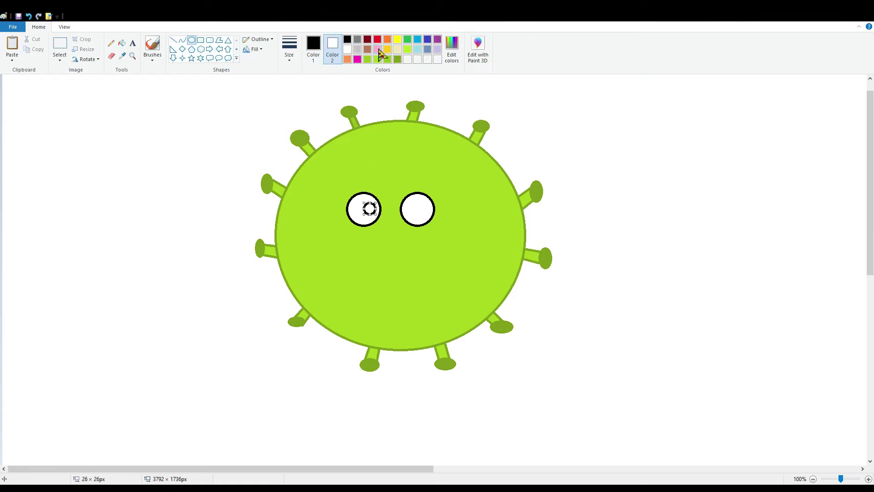
click(348, 40)
click(404, 203)
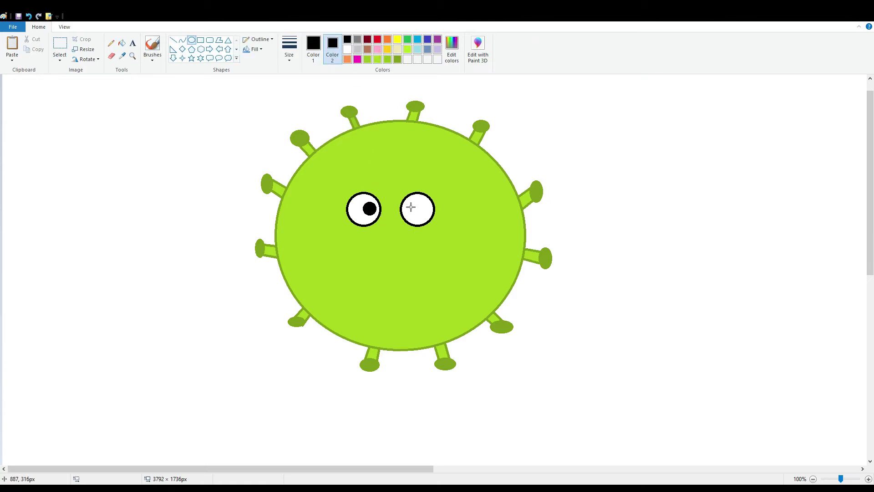
drag(412, 208, 421, 219)
Step: Add a small white-filled round highlight about 9 px wide to the inner side of each pupil
click(347, 49)
click(313, 46)
click(348, 49)
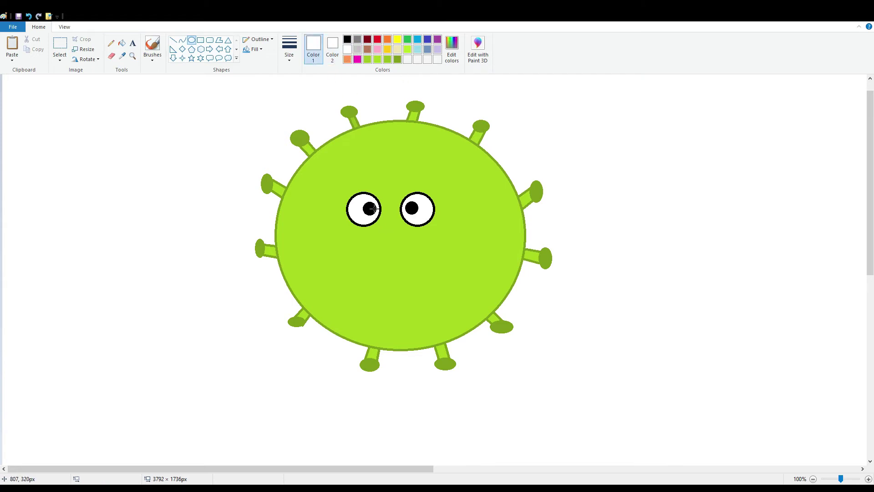
click(429, 211)
drag(411, 208, 409, 205)
click(868, 479)
drag(209, 468, 328, 474)
drag(269, 343, 261, 334)
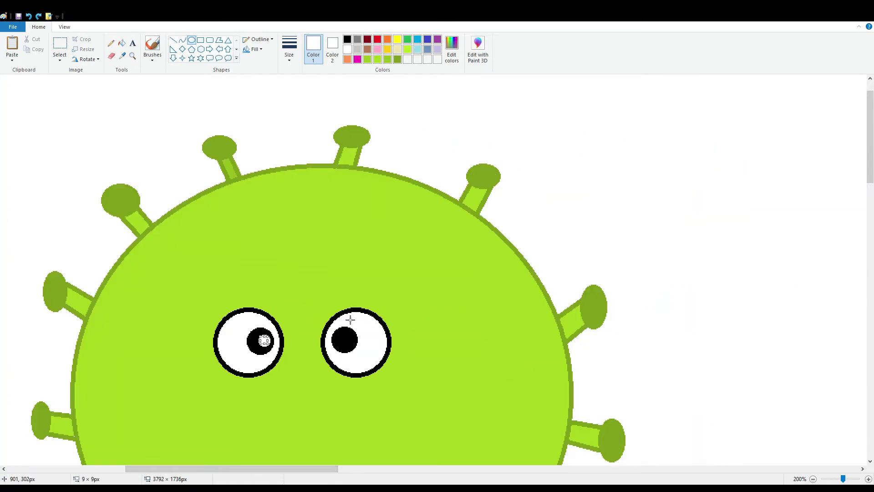
click(334, 343)
drag(341, 343, 333, 336)
click(495, 364)
click(813, 479)
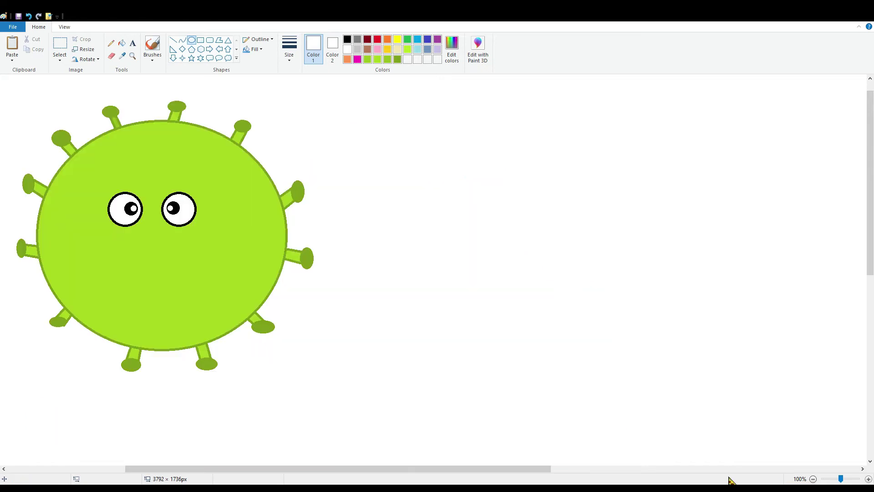
drag(537, 469, 418, 460)
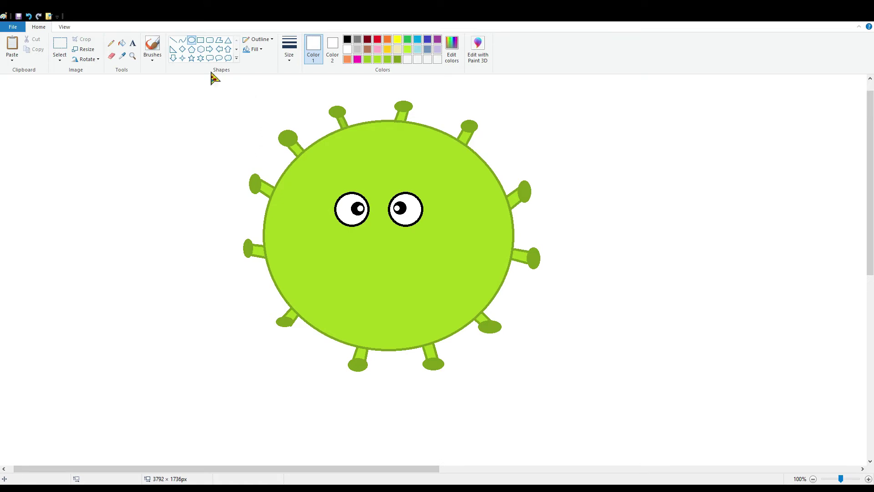
Step: Try to draw a thin, curved black-filled eyebrow above the left eye
click(183, 40)
click(347, 39)
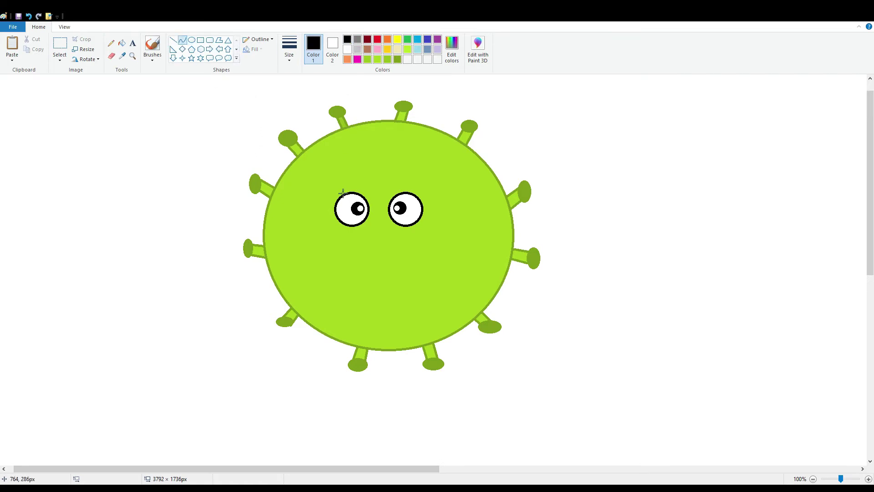
drag(341, 183, 372, 191)
mouse_move(366, 187)
mouse_down()
mouse_move(329, 179)
mouse_move(378, 187)
mouse_up()
click(419, 187)
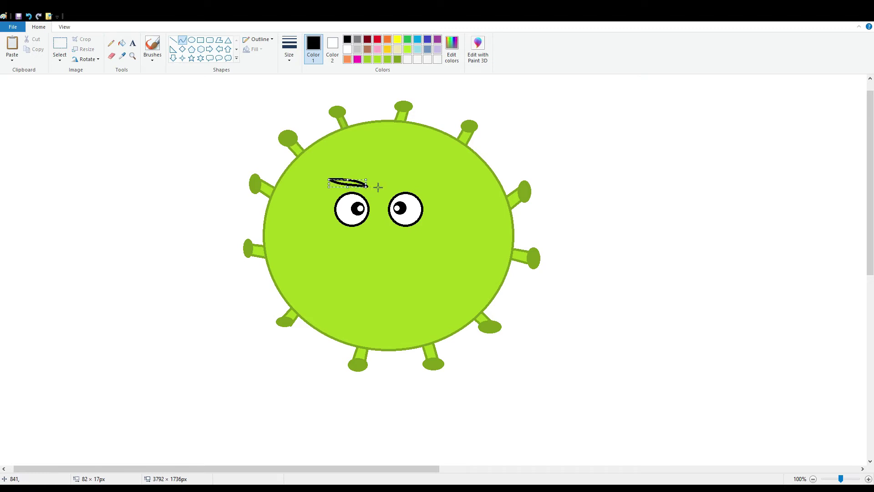
click(121, 43)
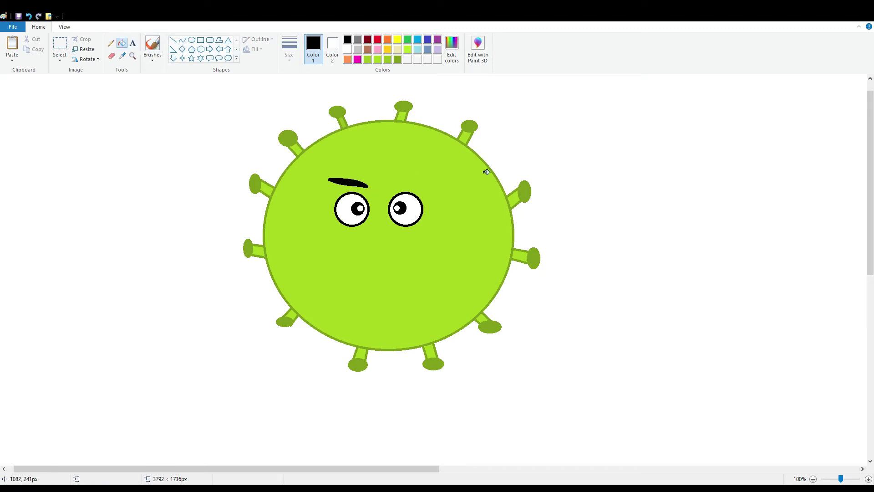
Step: Undo the thin black eyebrow drawn above the left eye
key(ctrl+z)
key(ctrl+z)
key(ctrl+z)
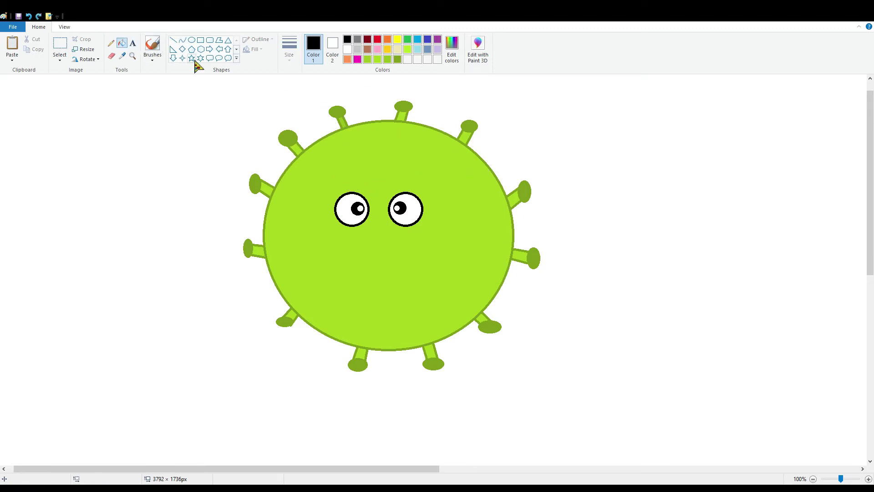
Step: Draw an arched black curve just above the left eye, sloping down toward the other eye, as the eyebrow's upper edge
click(182, 40)
mouse_move(336, 184)
mouse_down()
mouse_move(367, 192)
mouse_move(344, 179)
mouse_move(363, 185)
mouse_up()
key(Up)
key(Up)
key(Up)
key(Up)
key(Up)
key(Up)
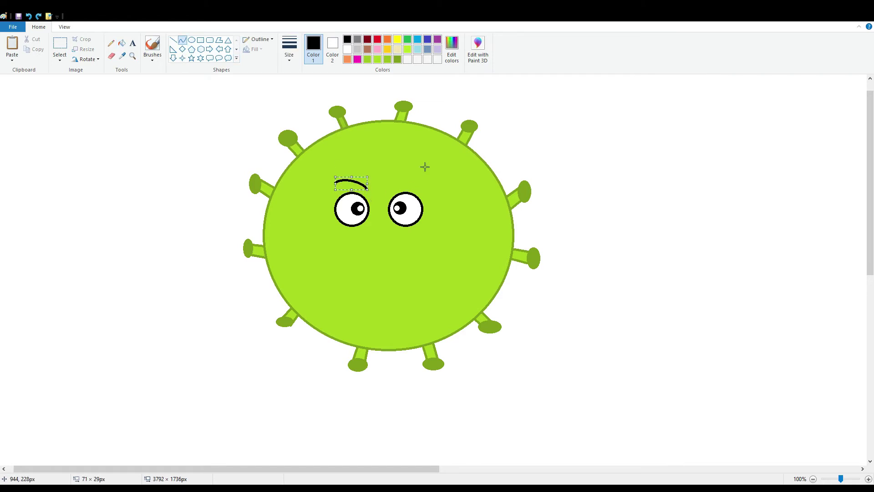
drag(374, 187, 379, 187)
click(439, 200)
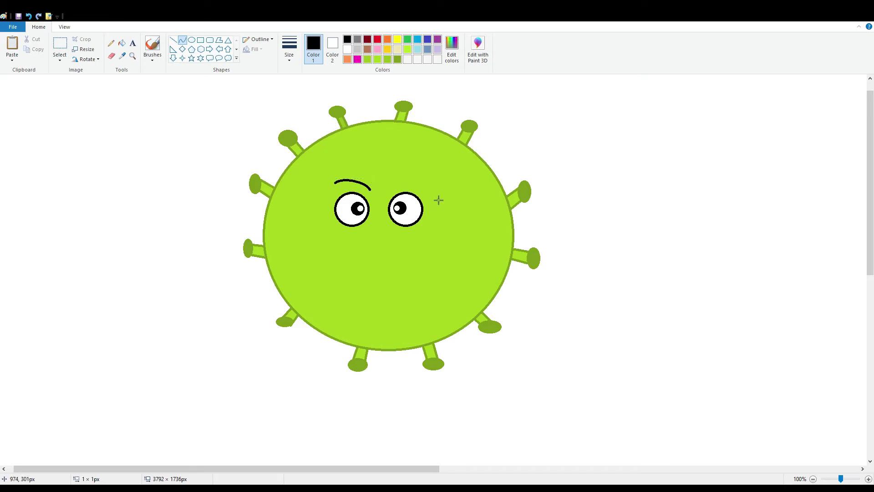
Step: Close the left eyebrow with a second black curve about 82 × 24 px beneath the first and fill the shape black
click(858, 480)
drag(666, 293, 707, 318)
click(726, 303)
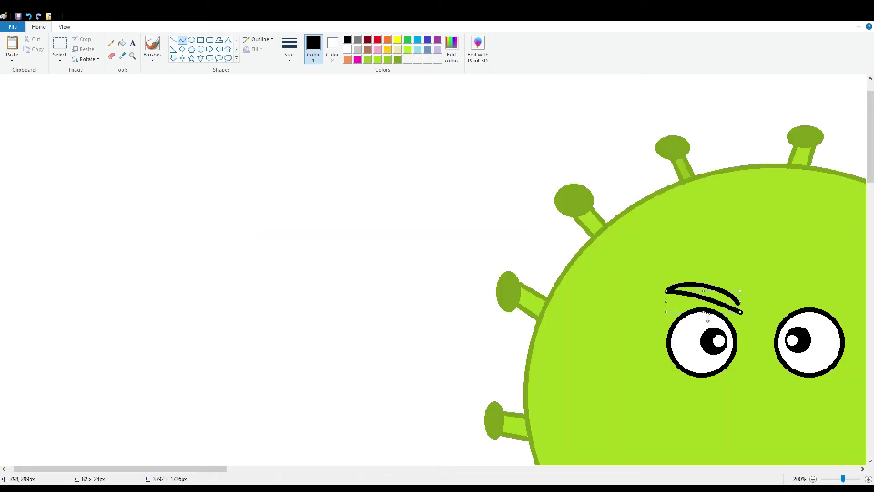
click(783, 298)
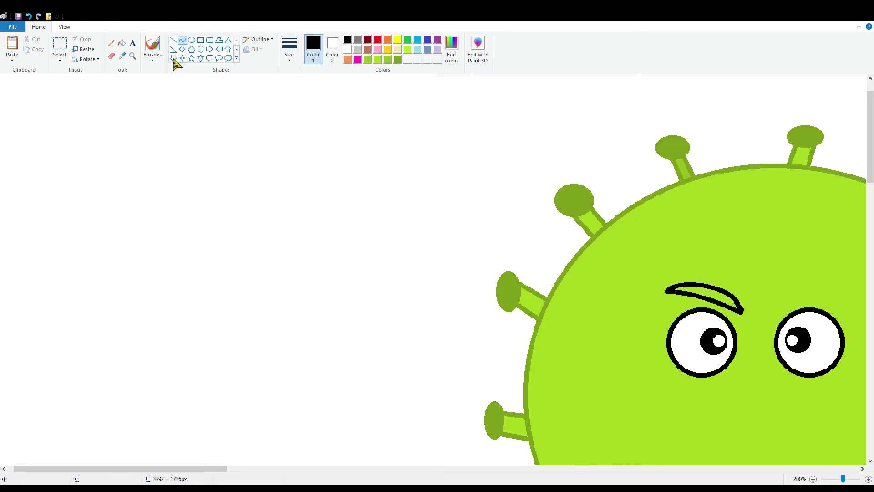
click(121, 43)
click(703, 292)
drag(182, 469, 289, 441)
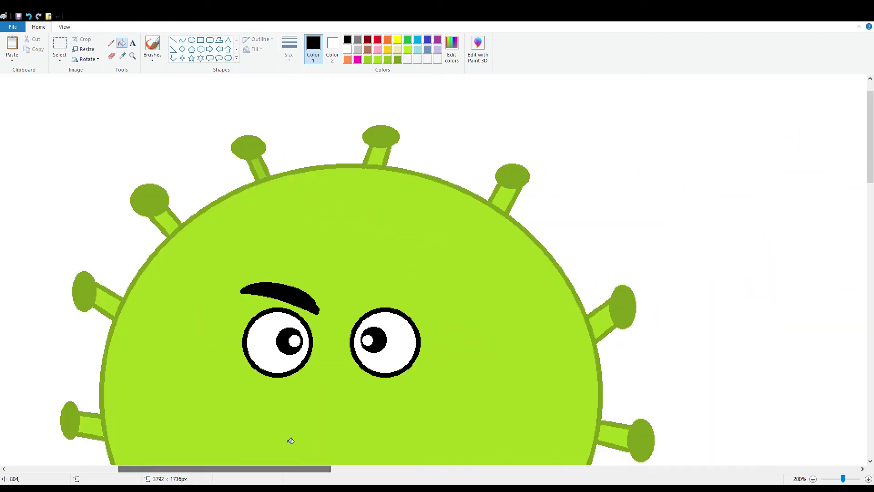
click(321, 246)
key(ctrl+z)
click(67, 51)
drag(227, 262, 329, 309)
key(ctrl+z)
key(ctrl+y)
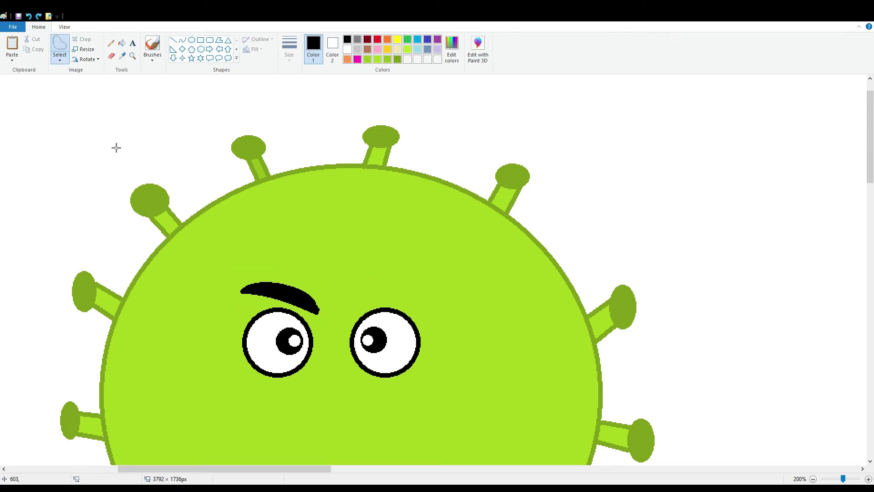
Step: Copy the left eyebrow with a free-form selection and place the copy in the blank area beside the virus
click(256, 306)
mouse_move(261, 315)
mouse_down()
mouse_move(308, 320)
mouse_move(332, 312)
mouse_move(275, 245)
mouse_move(228, 305)
mouse_move(267, 321)
mouse_up()
click(35, 49)
key(ctrl+v)
drag(59, 126, 106, 143)
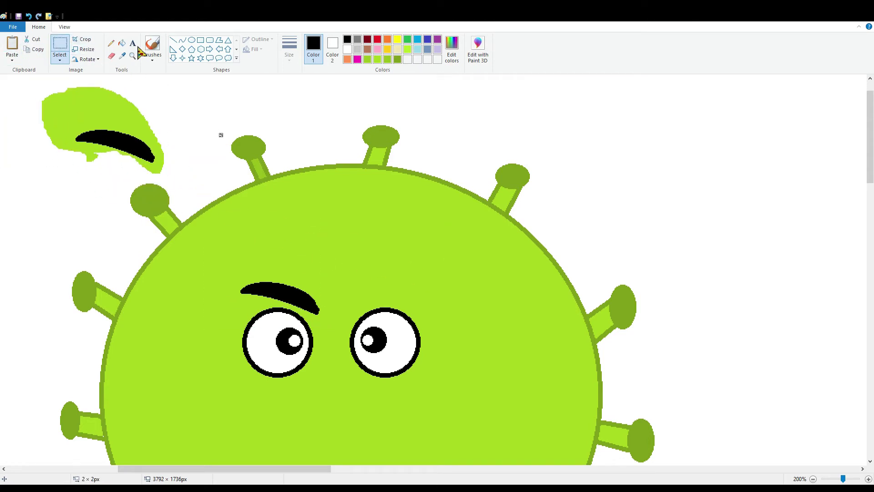
Step: Fill the green area around the copied eyebrow with white
click(122, 42)
click(347, 49)
click(130, 111)
Step: Mirror the copied eyebrow horizontally and place it above the right eye
click(59, 46)
drag(52, 102, 423, 301)
click(104, 106)
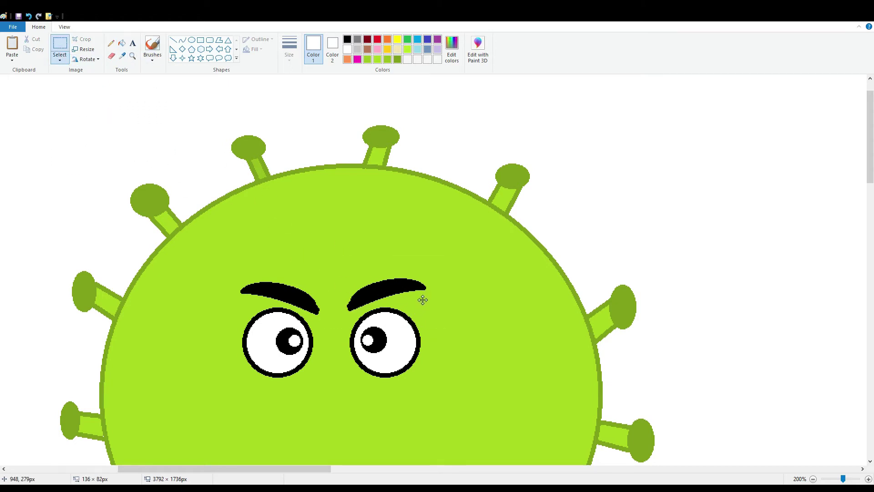
click(496, 302)
Step: Draw a black curve about 172 × 38 px below the eyes as the mouth's upper edge, hooked at its left end
scroll(496, 302, down, 4)
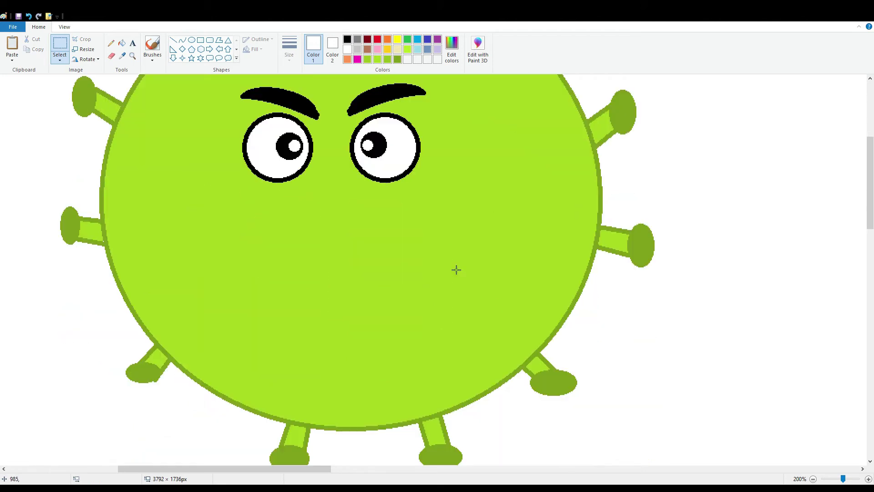
click(183, 40)
mouse_move(249, 245)
mouse_down()
mouse_move(268, 268)
mouse_move(258, 271)
mouse_move(248, 262)
mouse_move(407, 264)
mouse_up()
click(347, 39)
drag(273, 247, 263, 240)
drag(360, 253, 377, 230)
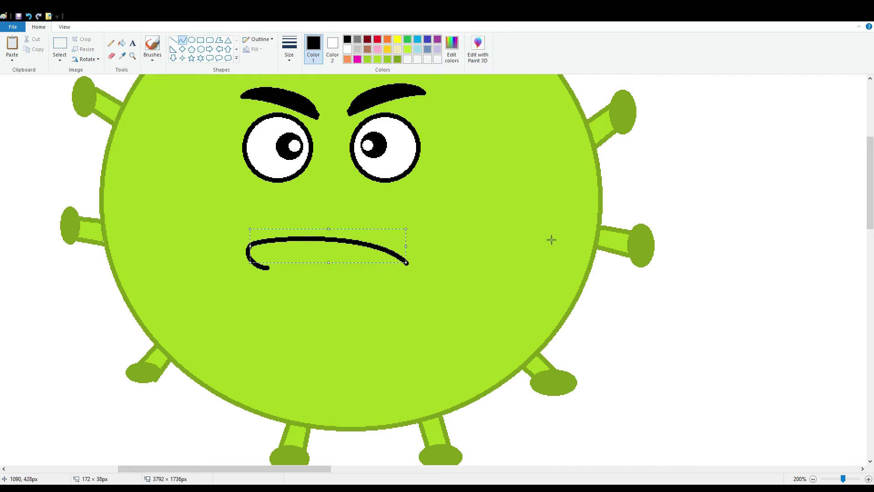
Step: Try to close the mouth with a shallow lower curve and fill it black
drag(270, 269, 410, 267)
drag(344, 267, 346, 262)
click(378, 265)
click(470, 237)
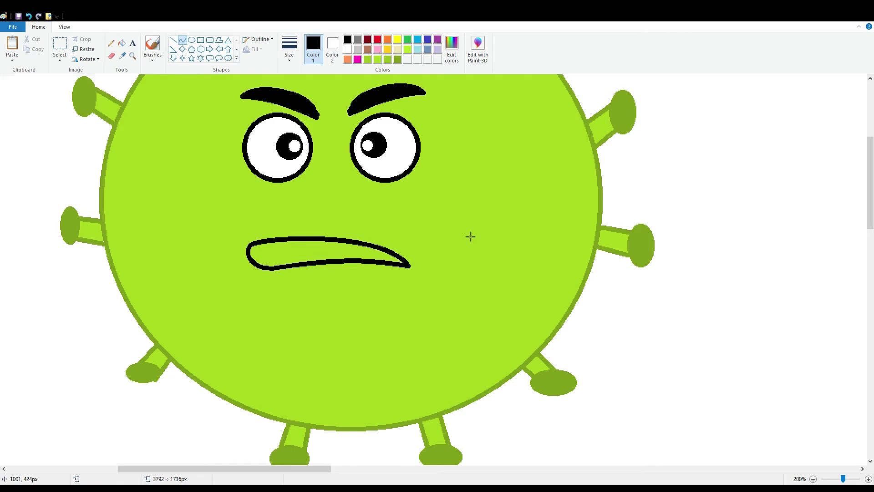
click(122, 43)
click(302, 257)
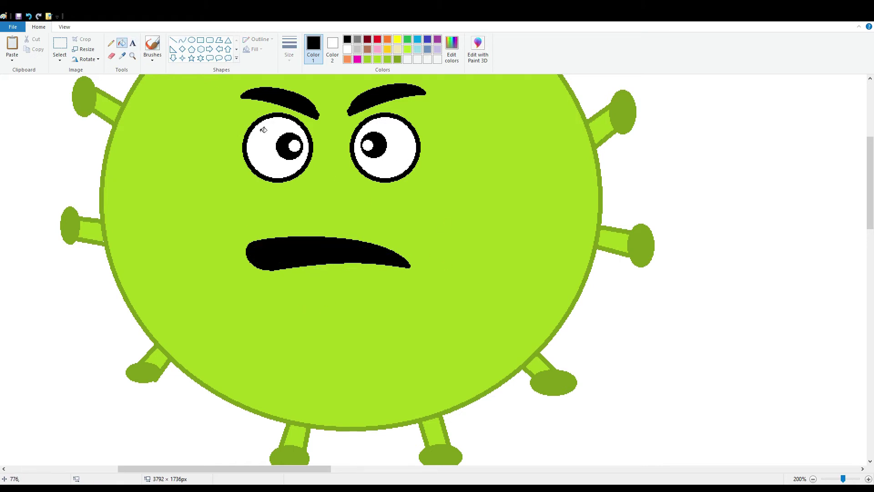
click(28, 16)
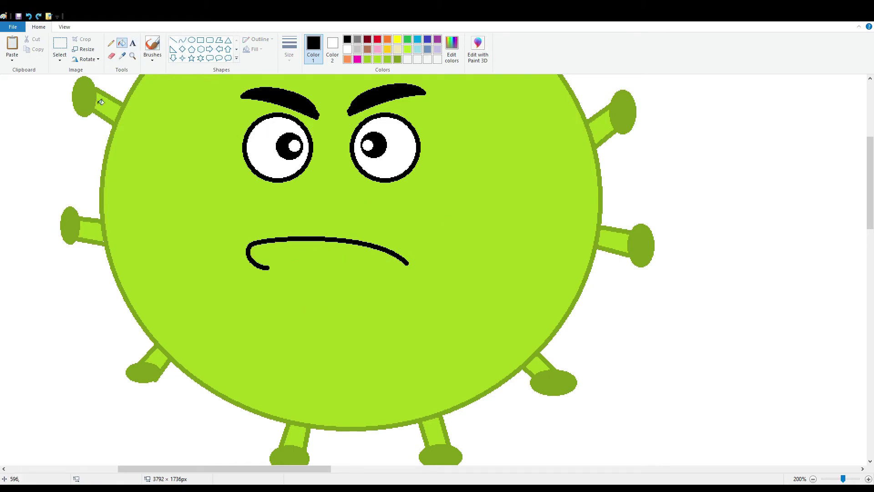
Step: Try to close the mouth with a straight black line about 152 × 9 px
click(173, 40)
drag(264, 266, 402, 260)
click(28, 16)
Step: Close the mouth with an upward-arched lower curve and fill the shape black
click(183, 40)
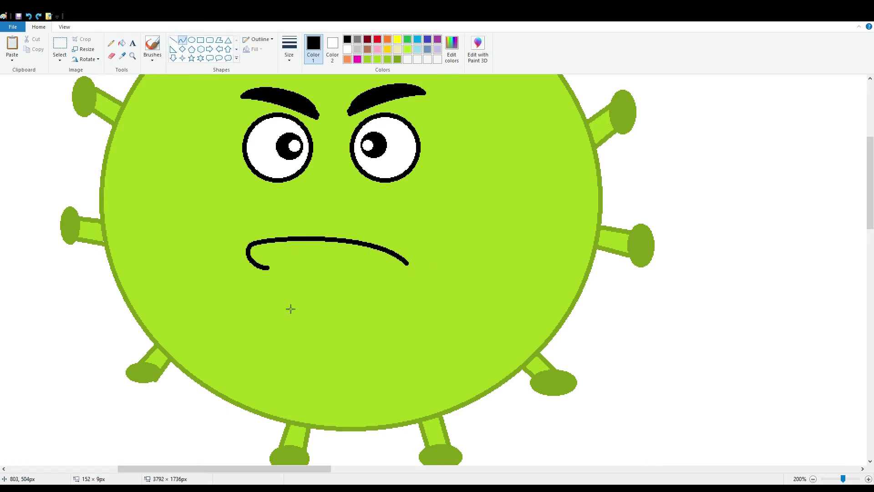
drag(264, 269, 409, 265)
drag(337, 273, 358, 258)
drag(303, 268, 272, 267)
click(121, 43)
click(323, 252)
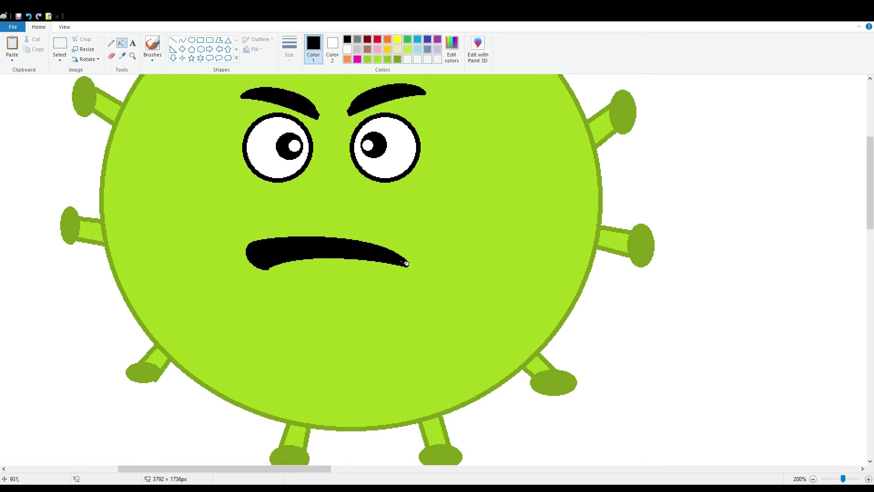
Step: Widen the mouth's selection to about 244 × 84 px and shift it slightly right and down, using light green as the secondary colour
click(173, 40)
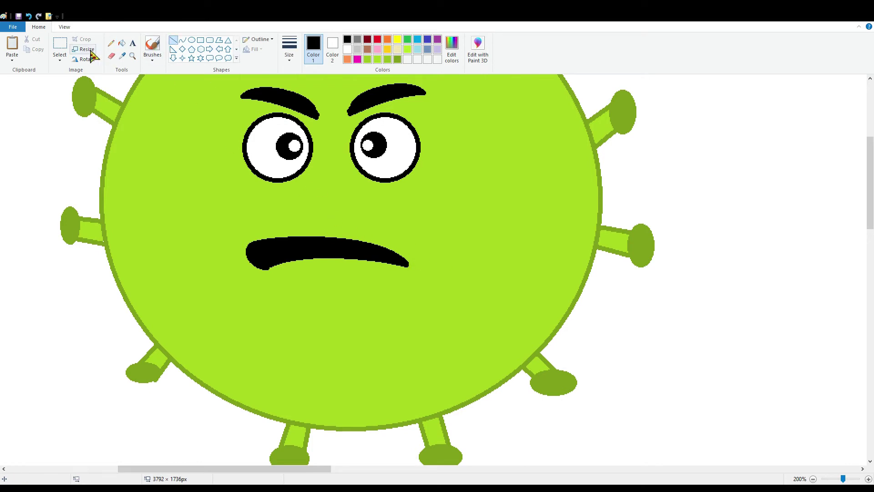
click(59, 46)
drag(229, 215, 433, 291)
click(339, 58)
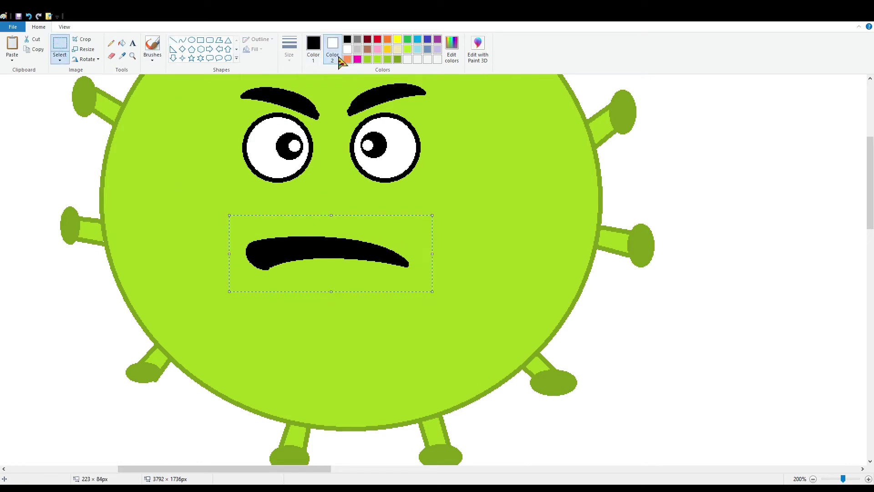
click(378, 59)
drag(371, 250, 394, 249)
drag(456, 254, 463, 254)
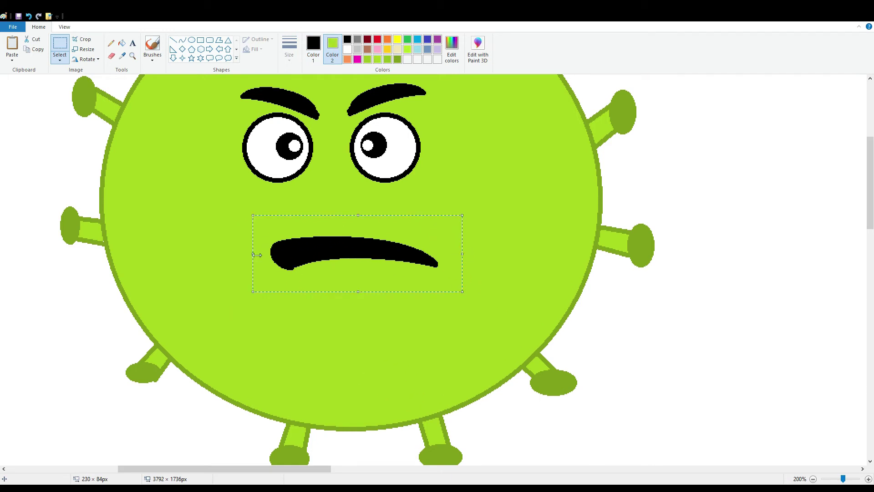
drag(257, 255, 244, 255)
drag(309, 267, 303, 275)
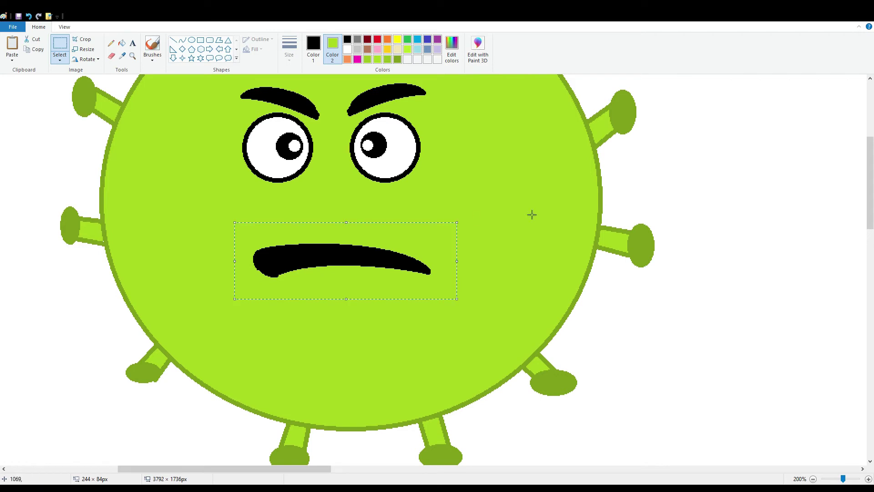
Step: Spray four dark green airbrush spots on the right side of the virus's body, keeping white as the secondary colour
click(153, 45)
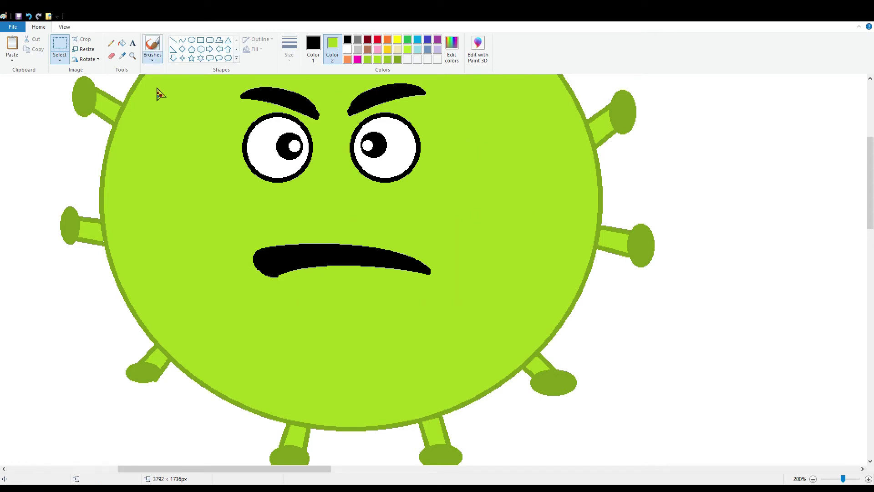
right_click(398, 59)
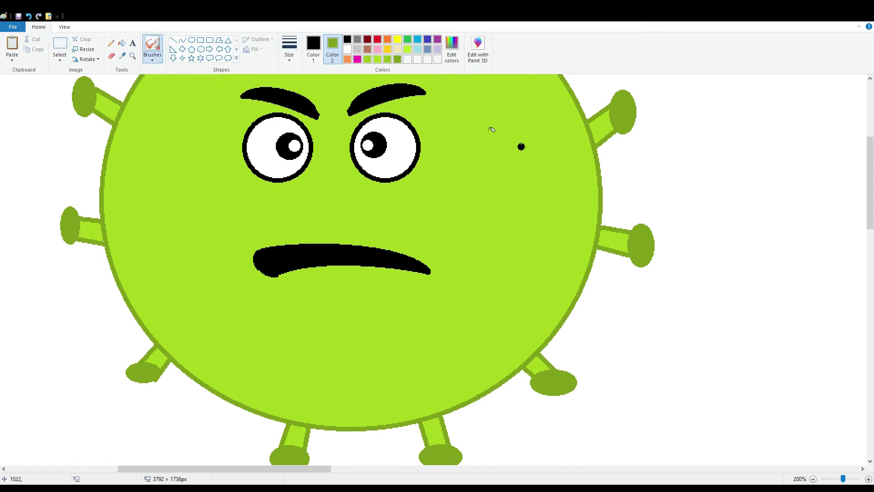
click(347, 49)
click(313, 48)
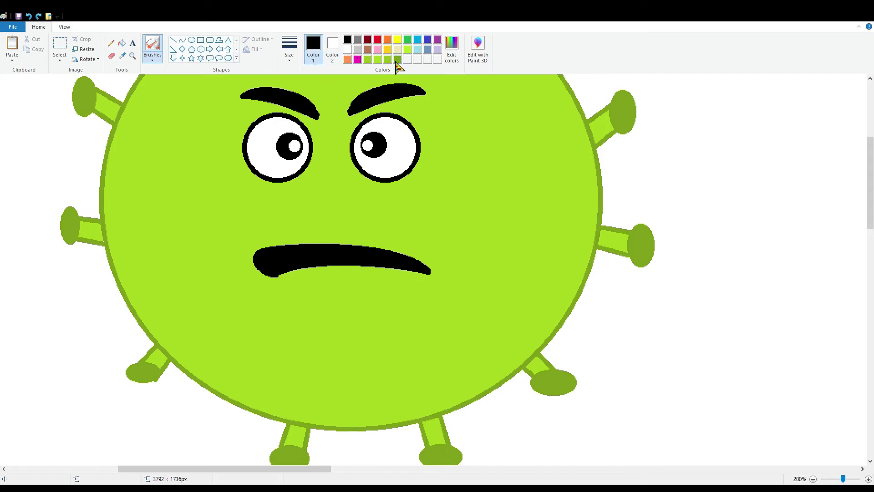
click(398, 60)
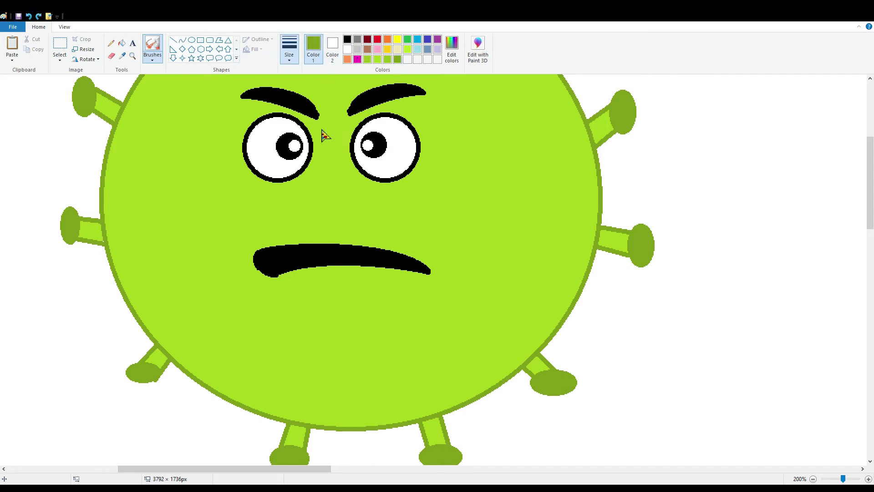
click(514, 166)
click(516, 256)
click(554, 226)
click(593, 110)
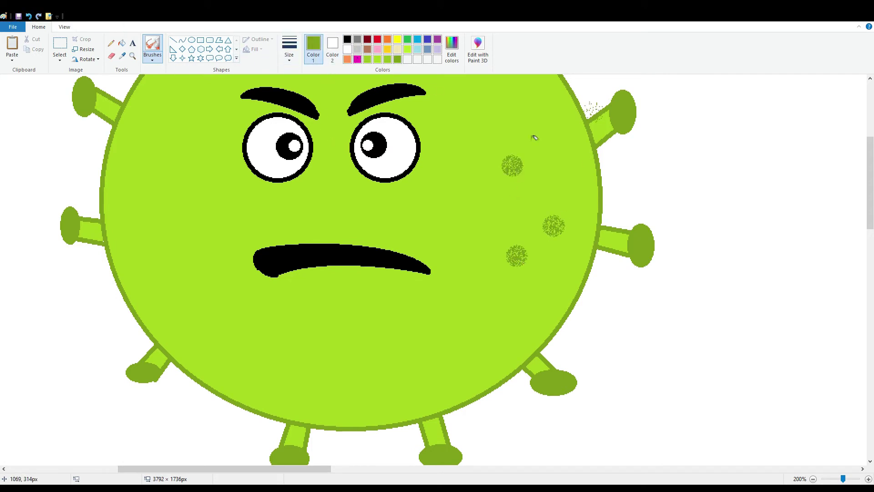
click(29, 16)
click(524, 105)
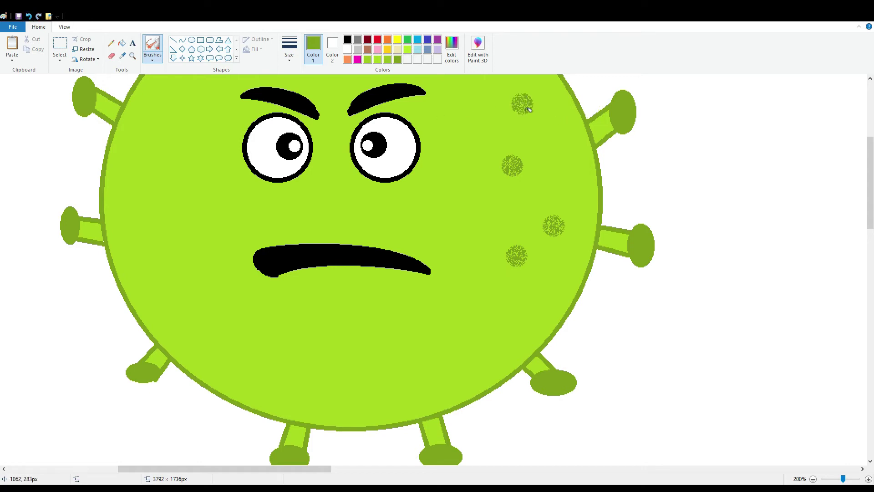
Step: Add more dark green airbrush spots down the body's right side and in a row between the eyes and the mouth
click(561, 168)
click(428, 336)
click(497, 338)
click(465, 205)
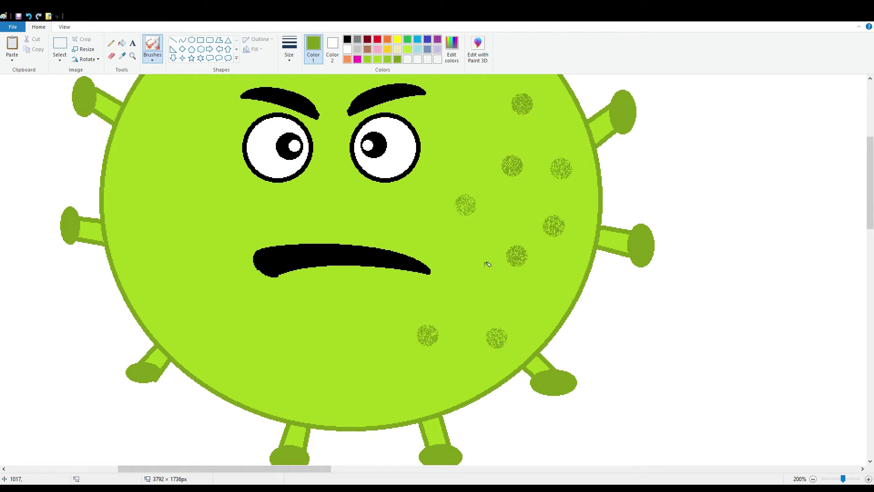
click(481, 258)
click(328, 202)
click(433, 210)
click(386, 209)
Step: Spray five dark green spots on the left side of the body around the left eye
click(202, 216)
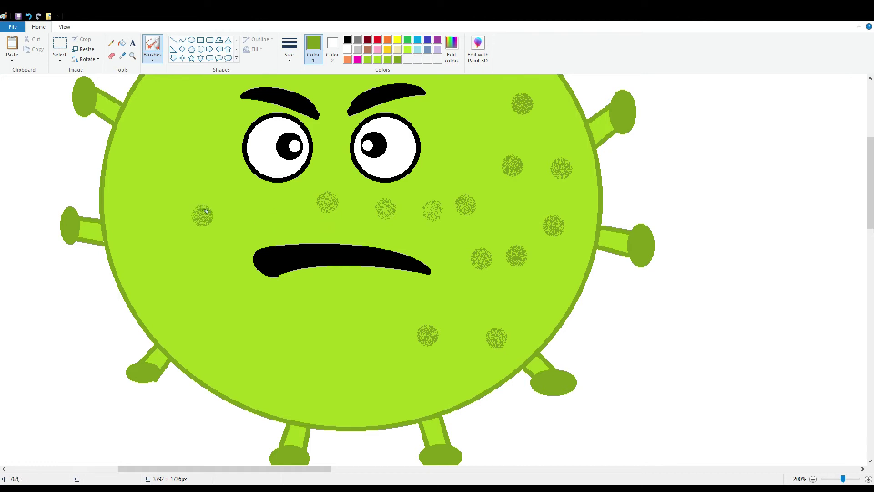
click(189, 168)
click(222, 118)
click(174, 122)
click(164, 205)
Step: Spray dark green spots across the lower part of the body beneath the mouth
click(186, 326)
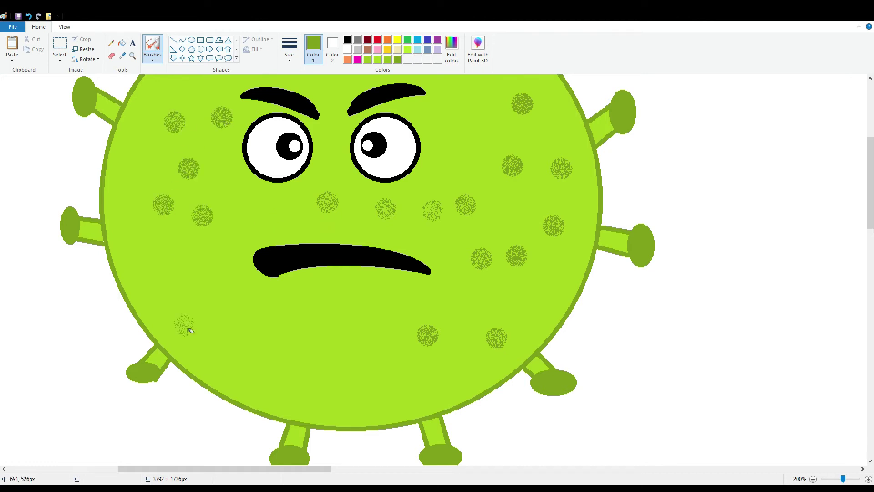
click(280, 327)
click(361, 342)
click(360, 310)
click(302, 379)
click(407, 382)
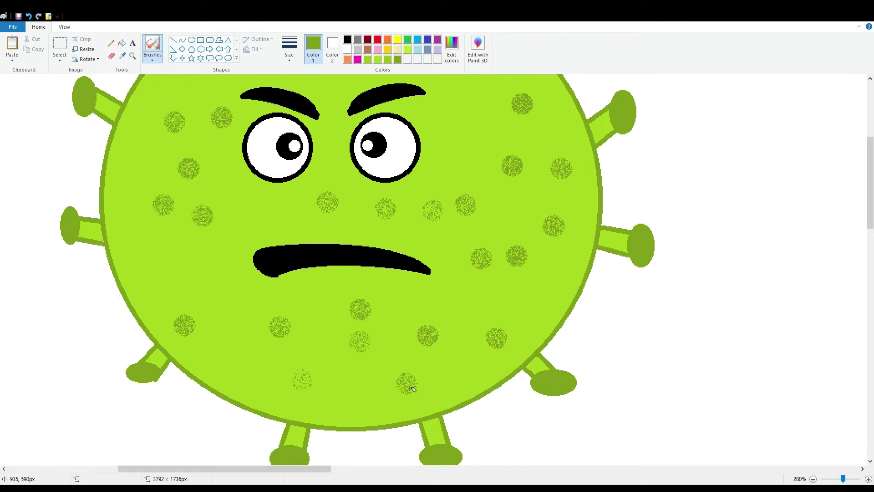
click(299, 379)
Step: Spray dark green spots across the forehead and one to the right of the right eyebrow
scroll(166, 199, up, 5)
click(225, 281)
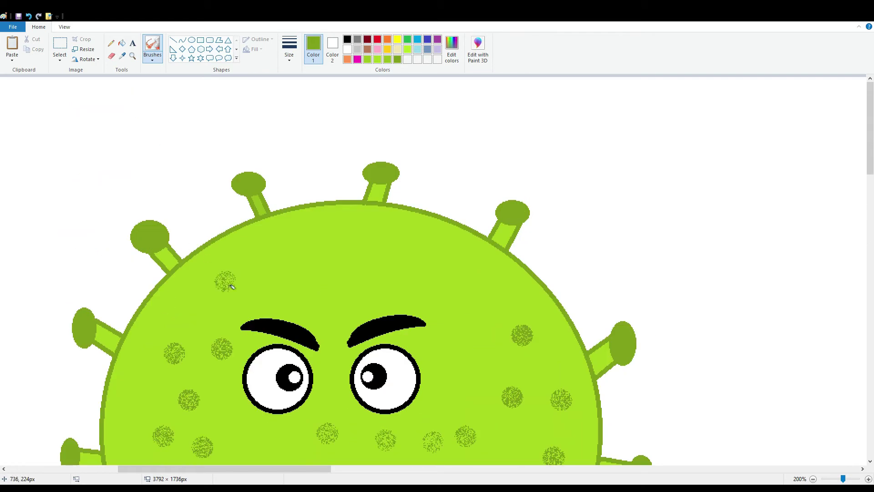
click(358, 251)
click(311, 238)
click(311, 239)
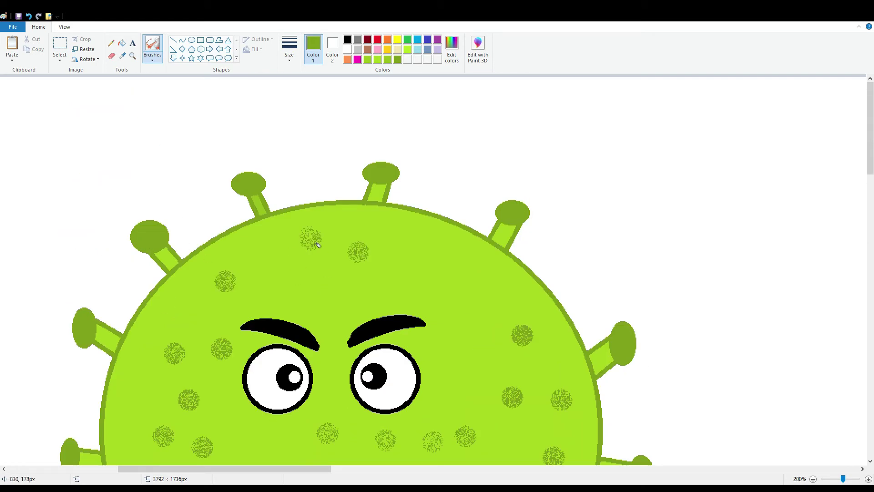
click(410, 280)
click(465, 274)
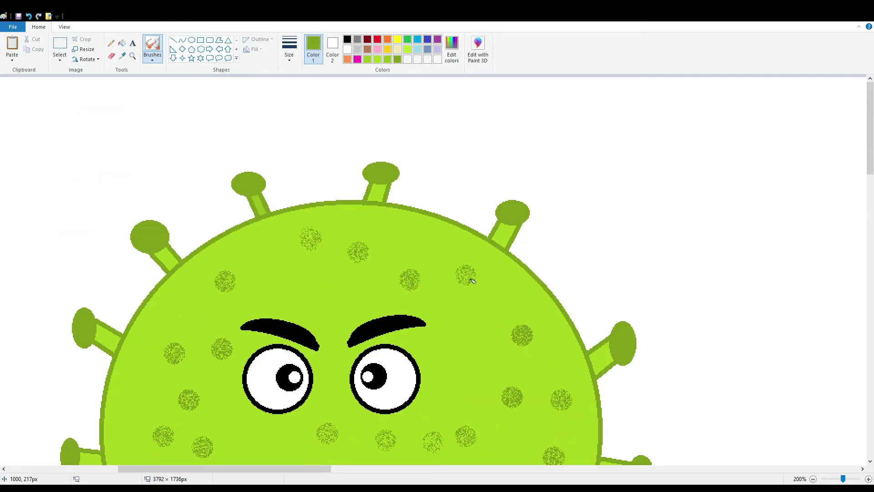
click(473, 350)
Step: Add dark green spots beside the mouth's left end and just below the left eye
scroll(478, 364, down, 5)
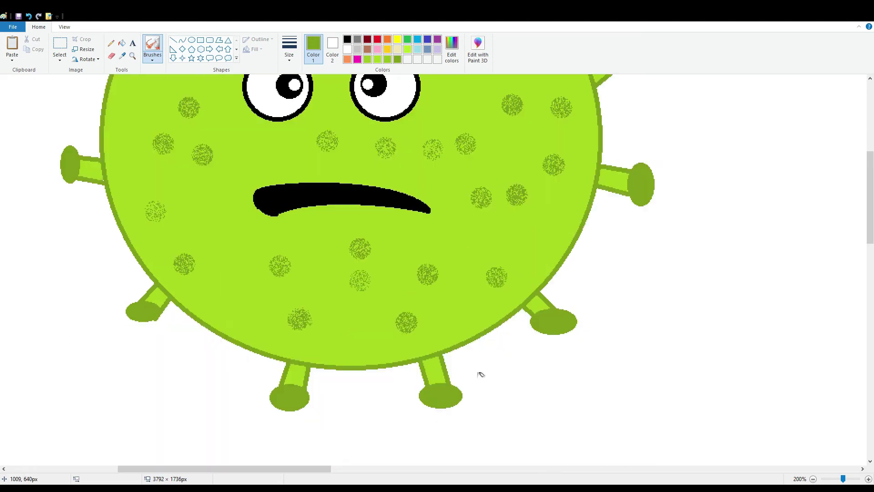
scroll(478, 371, up, 2)
click(229, 312)
click(263, 245)
Step: Fill gaps on the forehead and near the body's upper left edge with four more dark green spots
scroll(226, 248, up, 4)
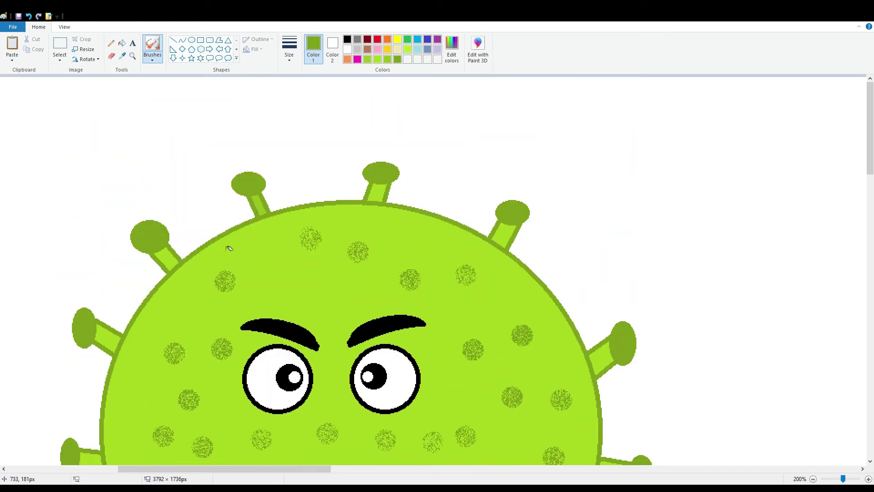
click(138, 373)
click(326, 294)
click(272, 244)
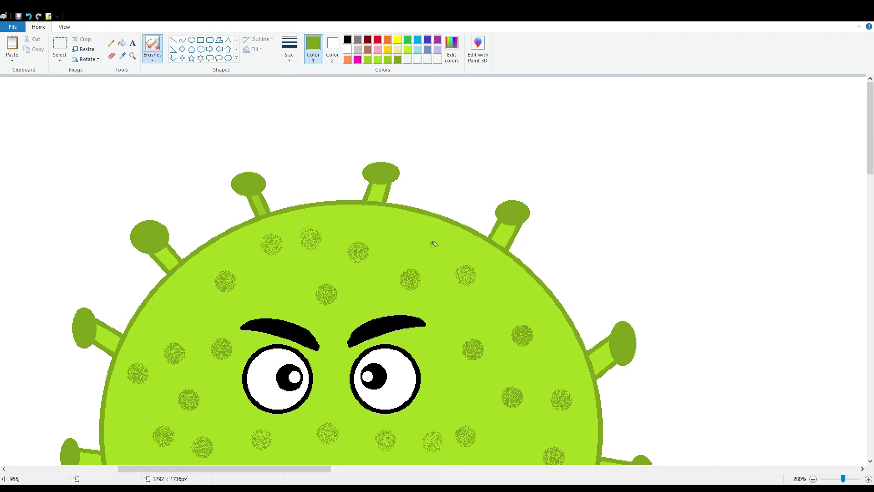
click(433, 237)
Step: Add dark green spots beside the right eye and along the body's lower right side
scroll(515, 337, down, 2)
click(450, 295)
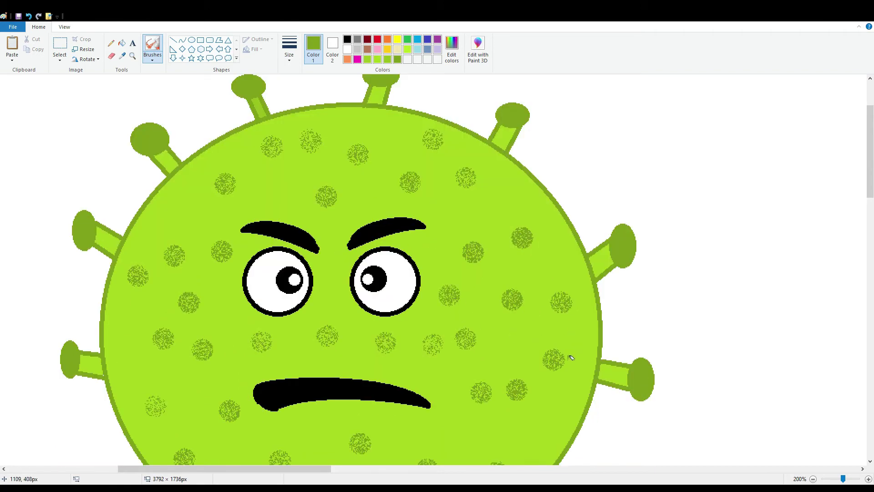
scroll(571, 357, down, 2)
click(489, 339)
click(559, 308)
click(533, 344)
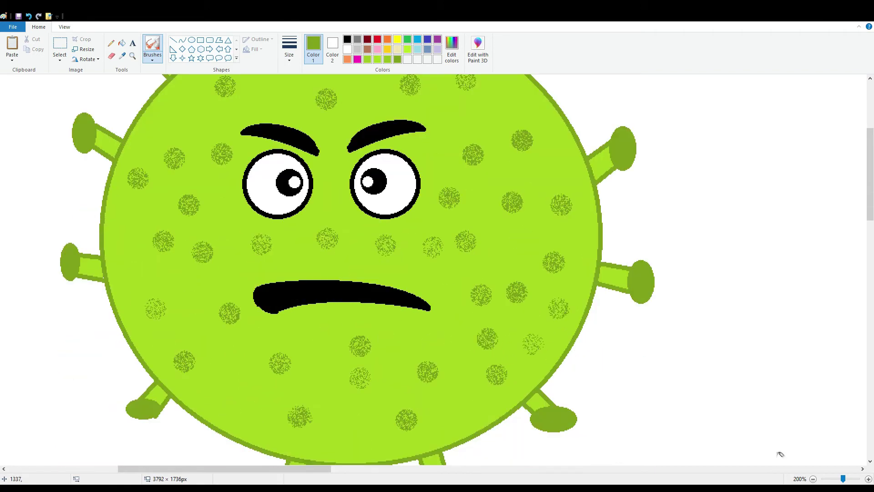
Step: Remove the black mouth by filling it with dark green and finally with the body's light green
click(813, 479)
drag(516, 469, 407, 469)
scroll(504, 441, up, 2)
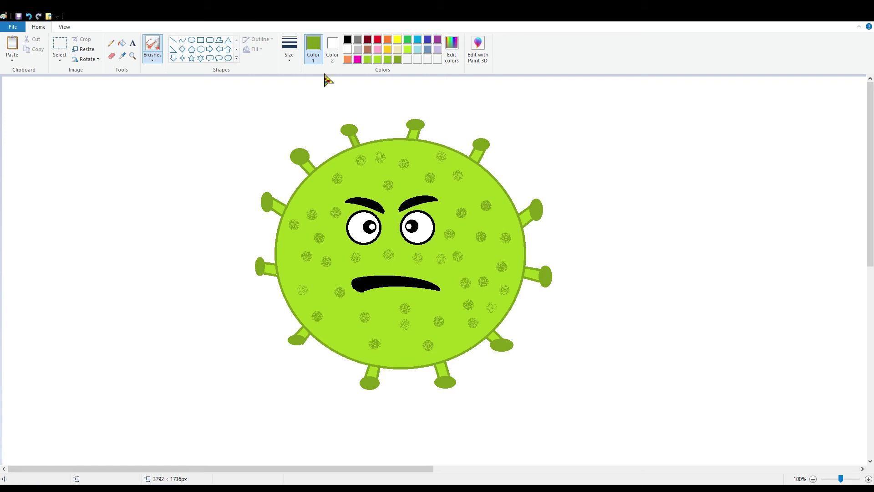
click(333, 45)
click(377, 60)
click(111, 55)
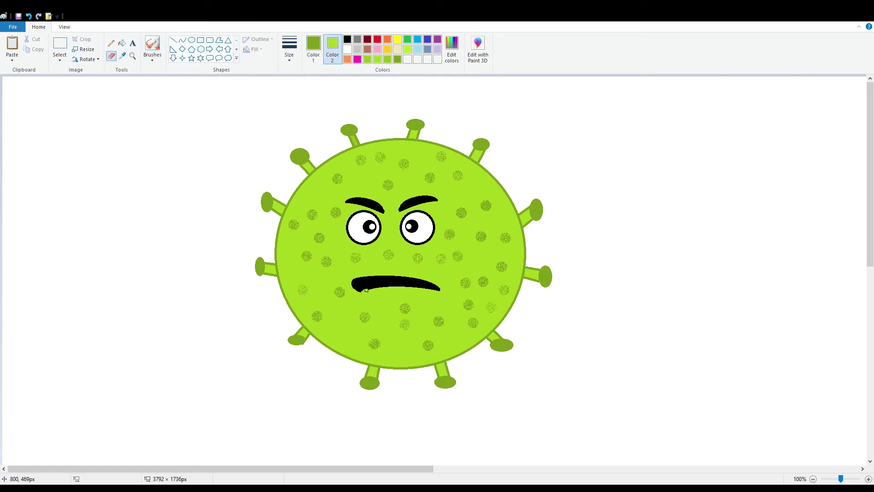
click(28, 16)
click(122, 43)
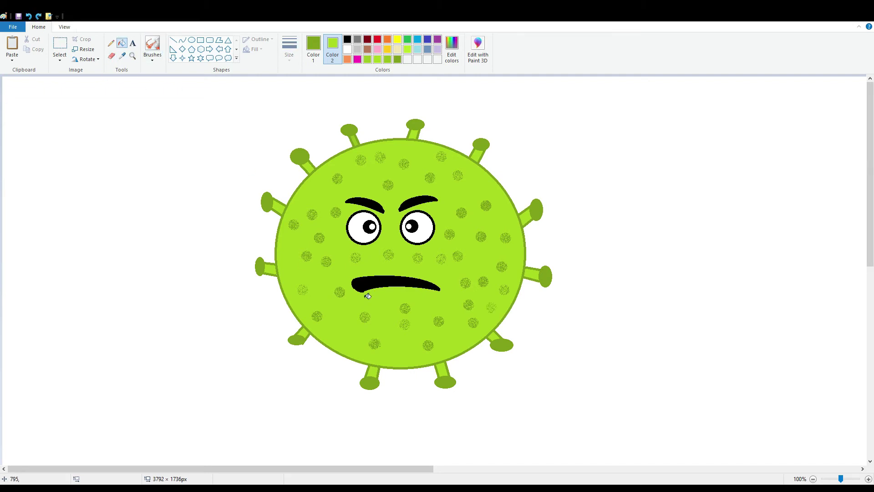
click(381, 287)
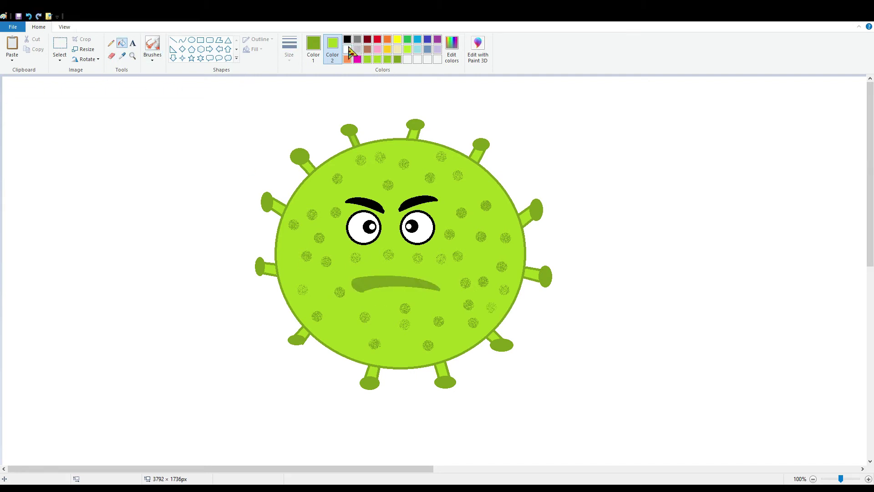
click(315, 51)
click(374, 63)
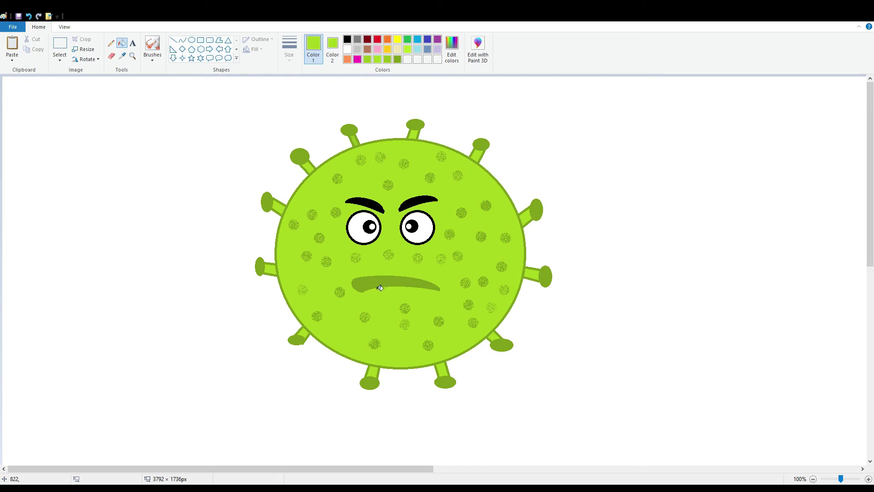
click(381, 287)
Step: Draw a shorter frowning mouth from two black curves, about 176 px wide, and fill it black
click(183, 40)
click(347, 39)
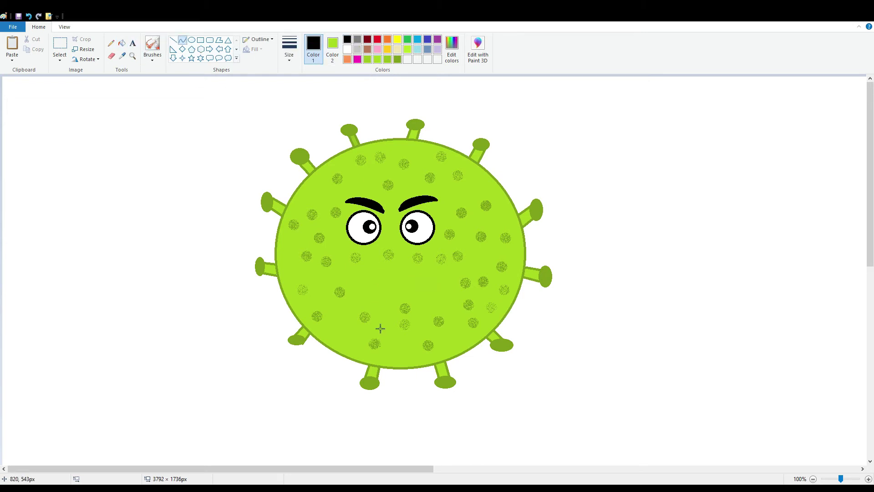
mouse_move(365, 292)
mouse_down()
mouse_move(442, 290)
mouse_move(408, 273)
mouse_move(408, 265)
mouse_move(430, 286)
mouse_up()
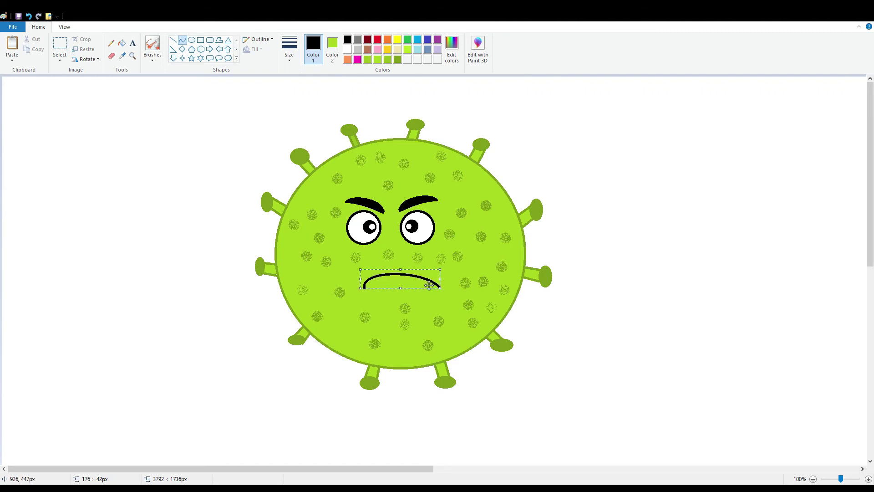
click(498, 283)
drag(365, 288, 442, 293)
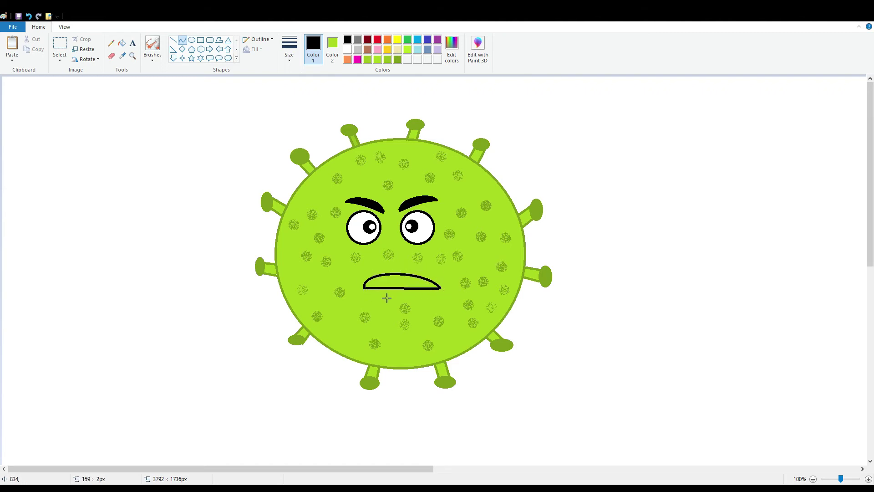
mouse_move(386, 298)
mouse_down()
mouse_move(395, 275)
mouse_move(401, 295)
mouse_up()
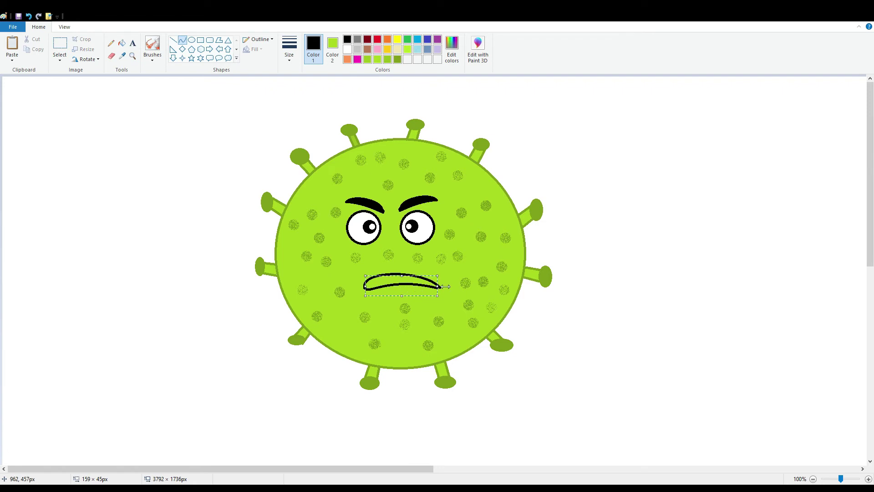
click(122, 43)
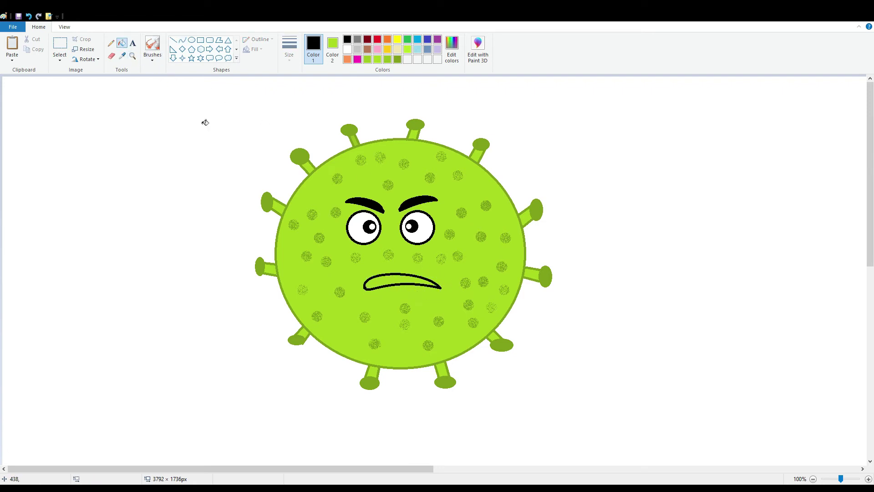
click(388, 280)
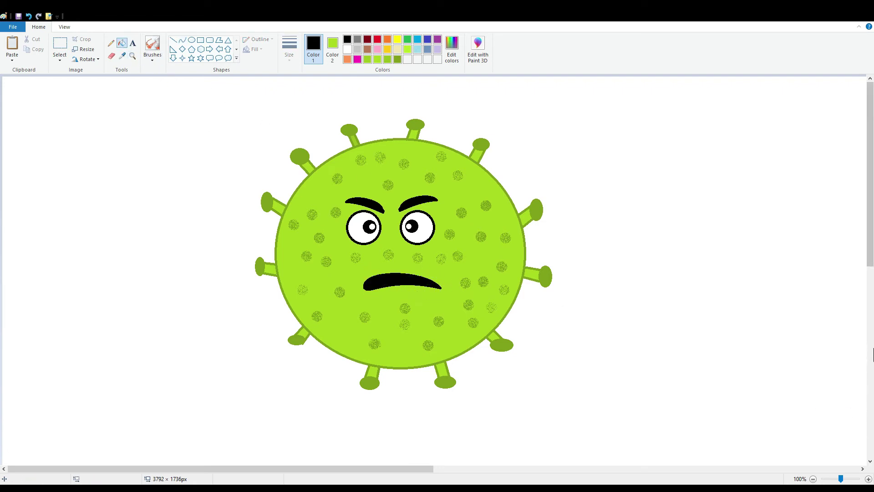
Step: Try recolouring the black outlines of both eyes with light green sampled from the body
click(122, 55)
click(440, 225)
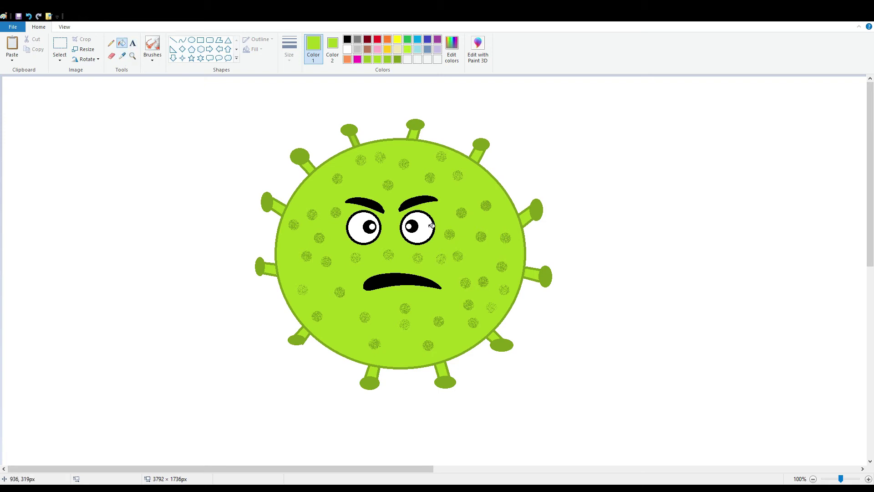
click(399, 222)
click(384, 226)
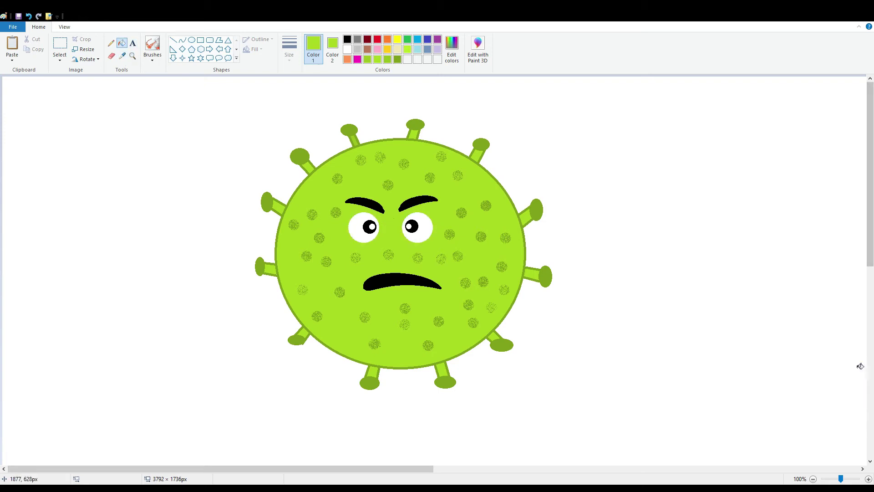
Step: Undo and redo the light green eye outlines to compare, ending with both fills undone
click(28, 16)
click(28, 17)
click(39, 17)
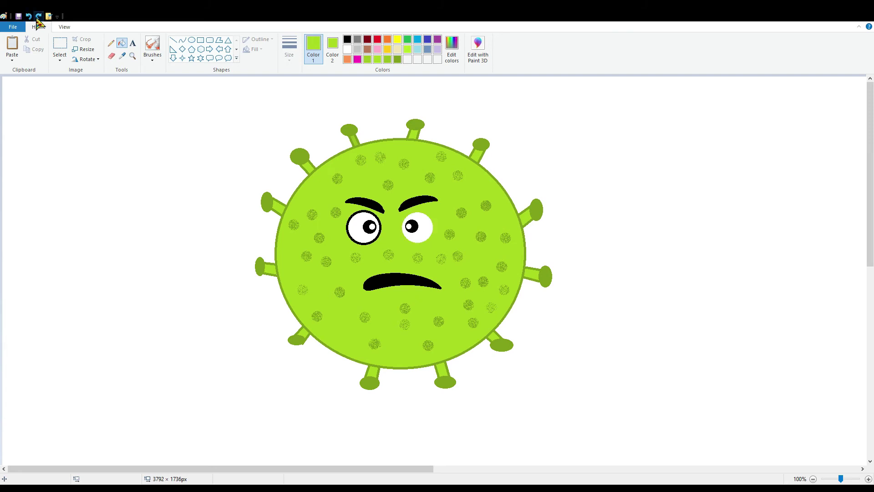
click(39, 16)
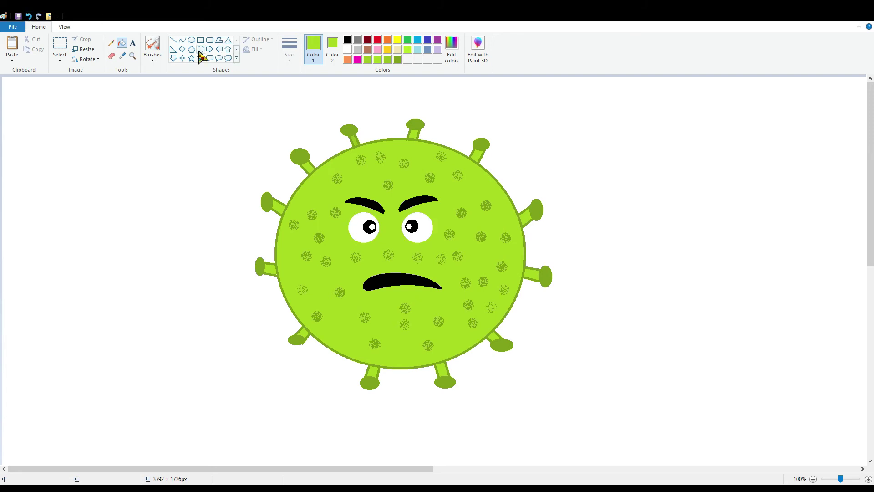
click(28, 16)
click(29, 16)
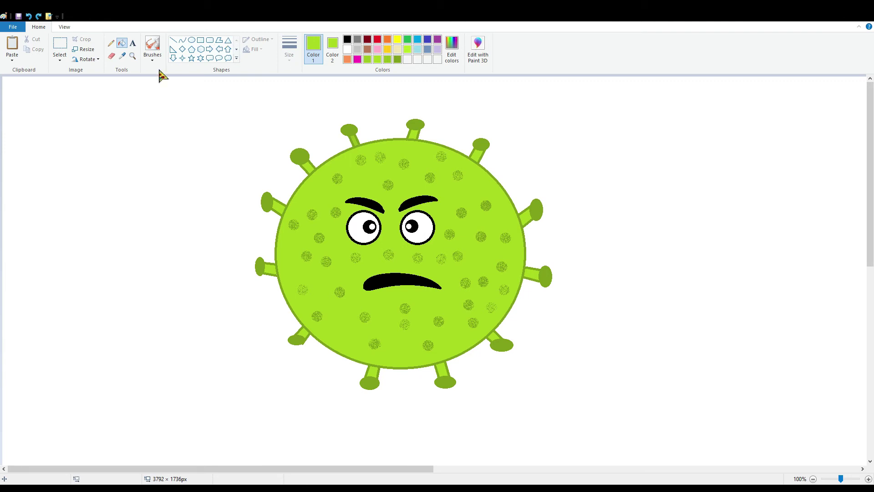
Step: Try dark green outlines around both eyes, and undo them to bring back the black outlines
click(397, 59)
click(384, 230)
click(405, 228)
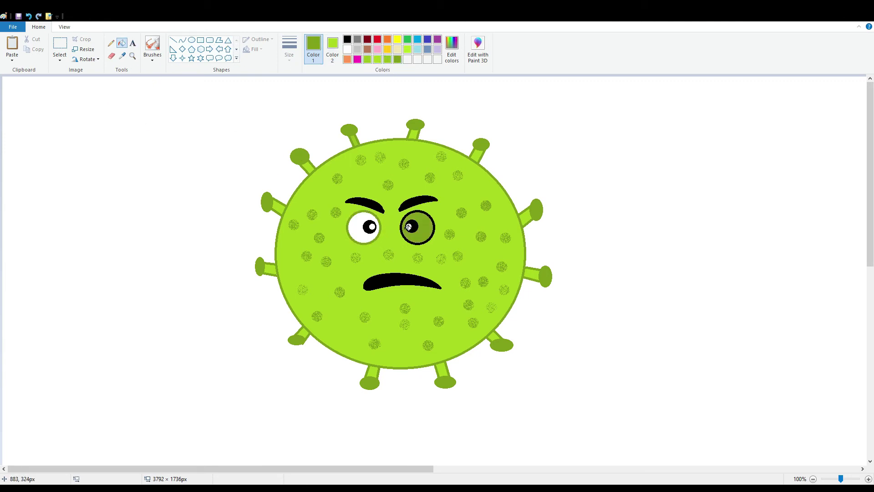
click(29, 17)
click(405, 228)
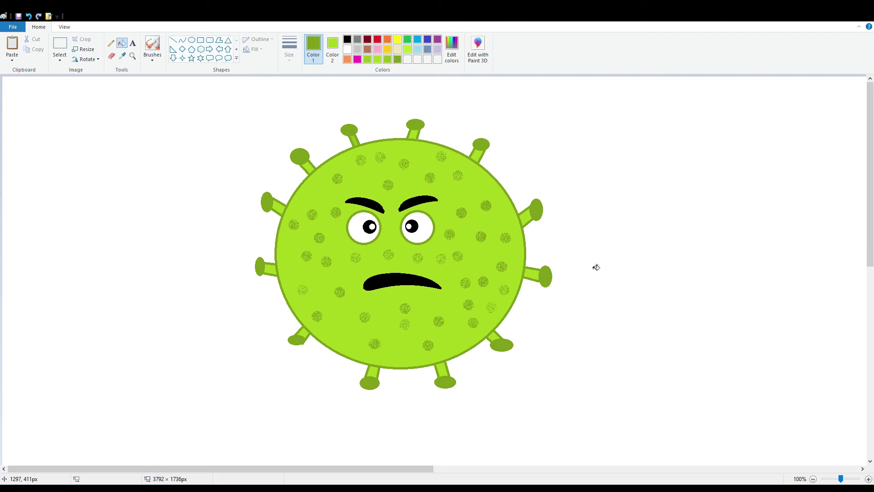
click(29, 17)
click(29, 17)
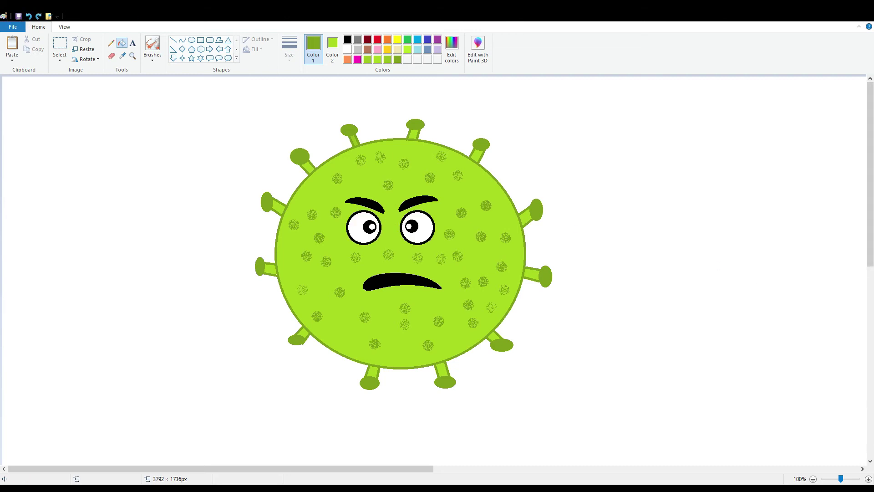
Step: Reset the foreground colour to black and the background colour to white, and switch to the brush
click(348, 40)
click(333, 45)
click(348, 50)
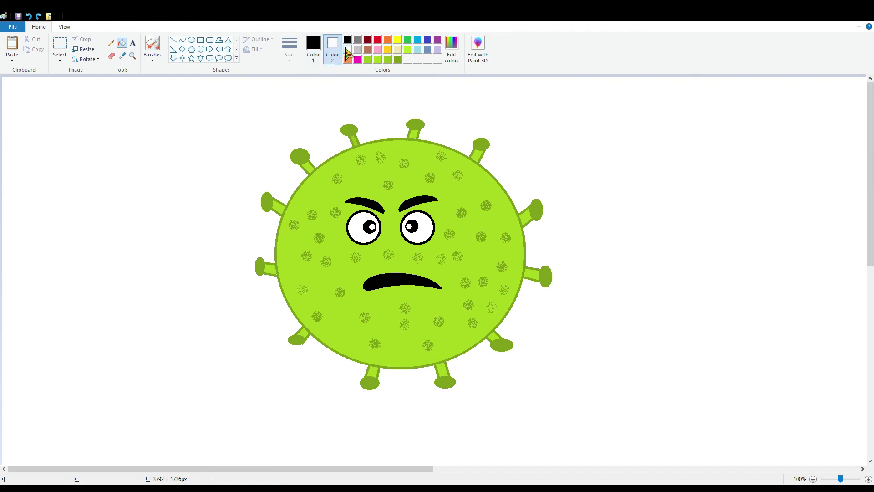
click(153, 46)
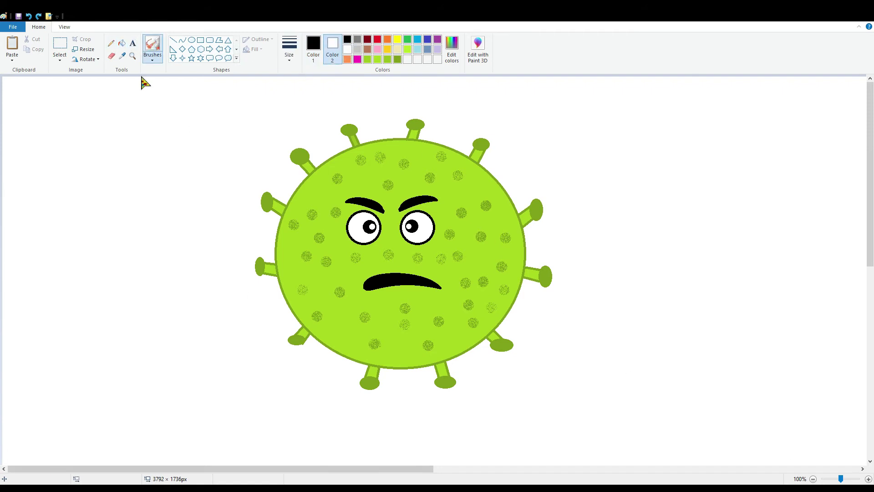
click(315, 50)
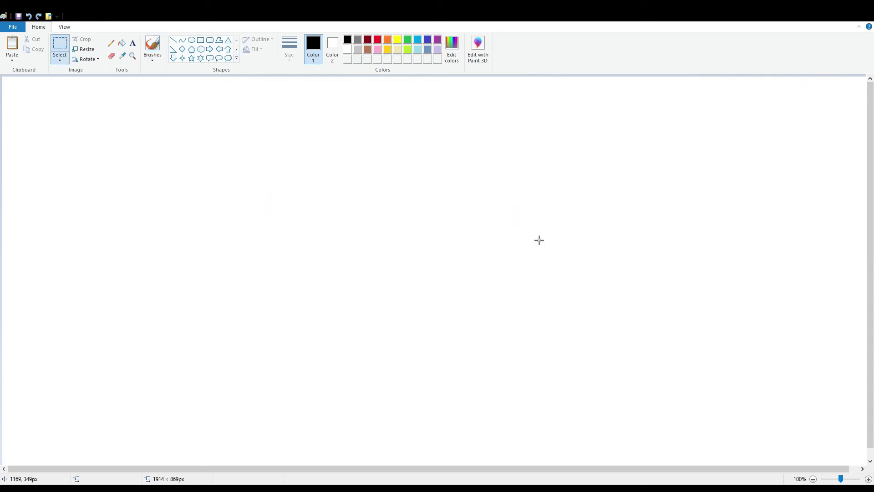
Step: Resize the blank canvas to about 1646 × 1372 px
click(812, 478)
drag(439, 277, 332, 377)
click(841, 479)
click(813, 479)
drag(331, 231, 352, 248)
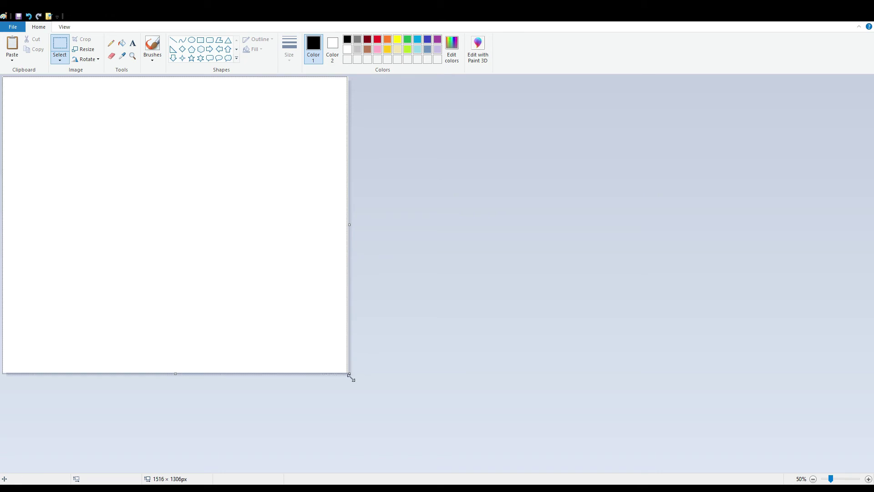
drag(351, 377, 378, 390)
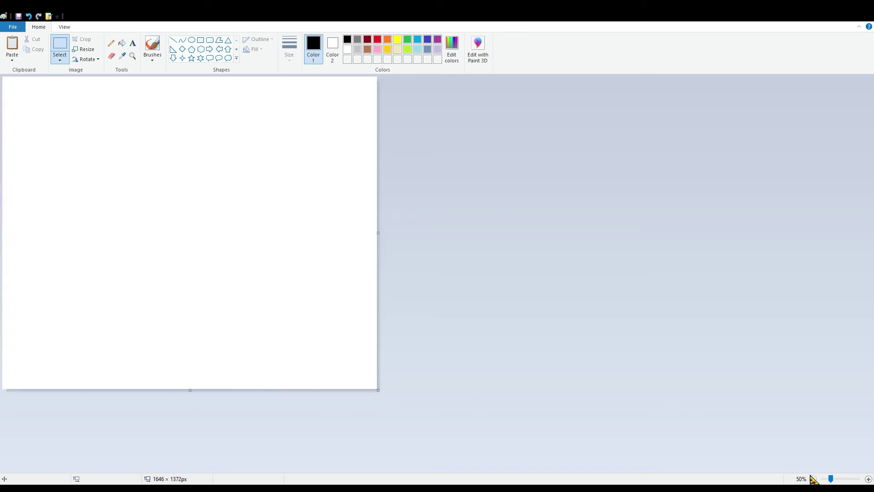
Step: Bring the blank canvas down to 624 × 546 px
key(ctrl+z)
key(ctrl+z)
key(ctrl+z)
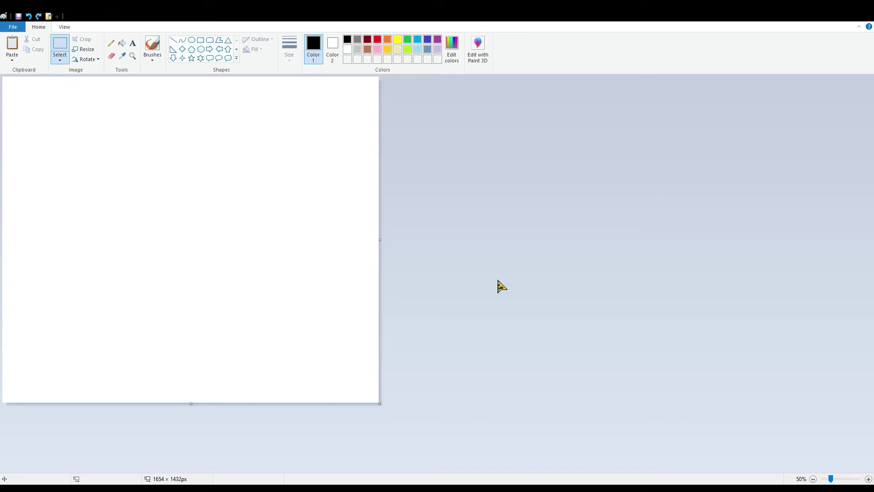
click(868, 479)
key(ctrl+z)
key(ctrl+z)
key(ctrl+z)
key(ctrl+z)
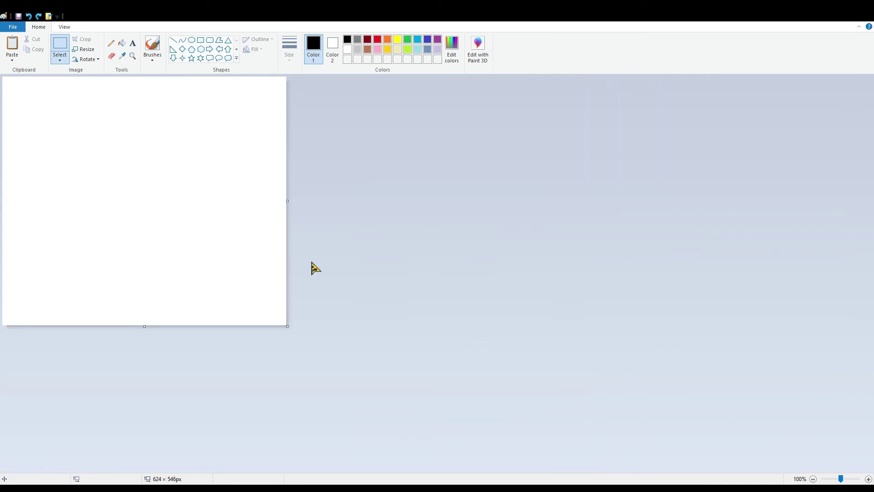
Step: Draw a straight red diagonal from the canvas's lower left corner up to the middle of its right edge
click(173, 40)
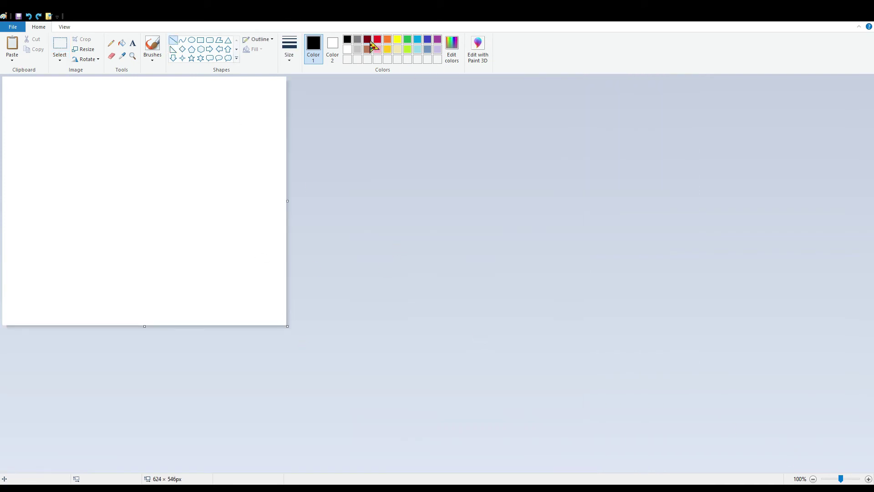
click(378, 40)
drag(5, 329, 292, 191)
drag(2, 337, 0, 336)
click(154, 356)
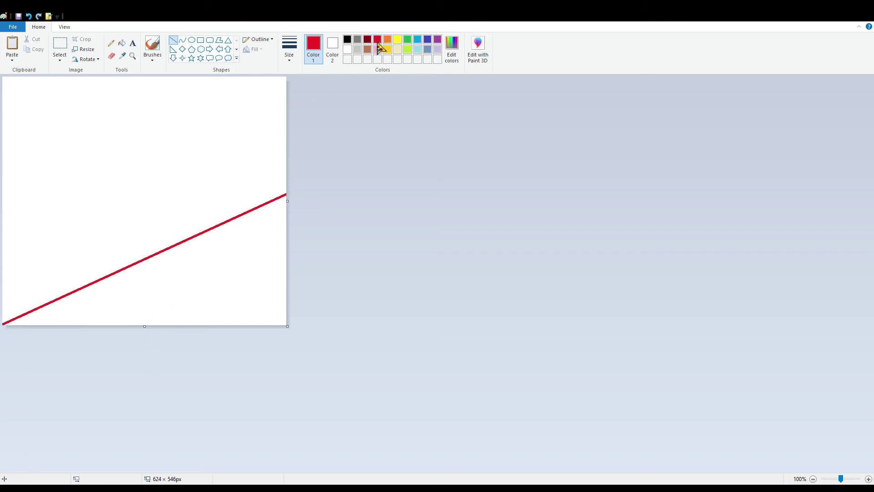
Step: Draw a yellow line above the red one and roughly parallel to it, spanning the canvas, about 642 × 286 px
click(397, 40)
mouse_move(290, 103)
mouse_down()
mouse_move(4, 255)
mouse_move(2, 227)
mouse_up()
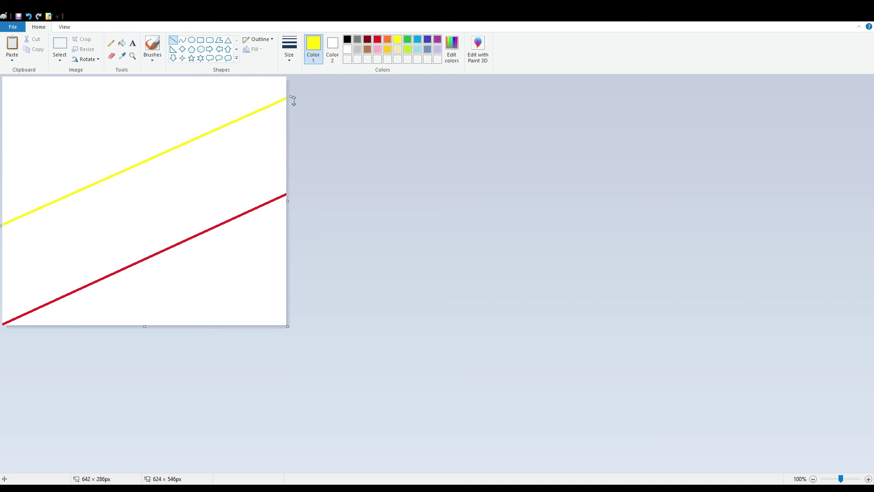
drag(293, 100, 292, 98)
click(332, 135)
Step: Draw an orange diagonal, about 320 × 147 px, across the canvas's upper left corner, parallel to the yellow line
click(387, 49)
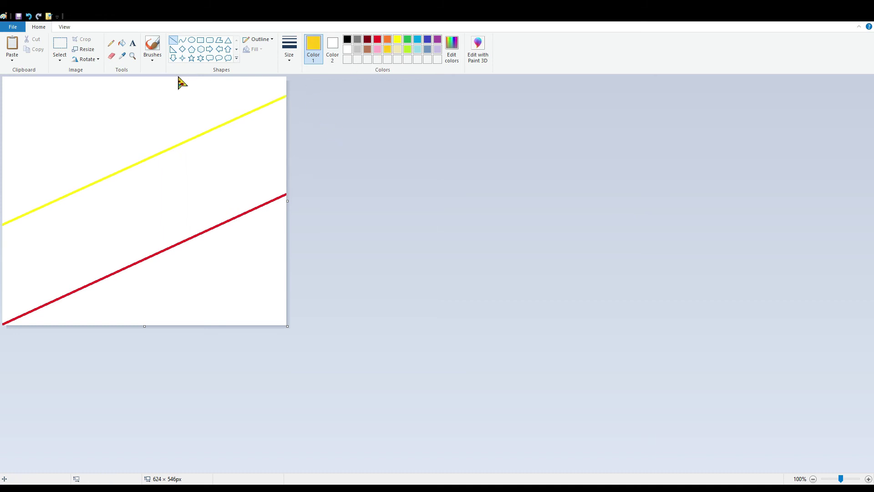
click(387, 41)
mouse_move(131, 79)
mouse_down()
mouse_move(4, 176)
mouse_move(2, 136)
mouse_move(152, 74)
mouse_up()
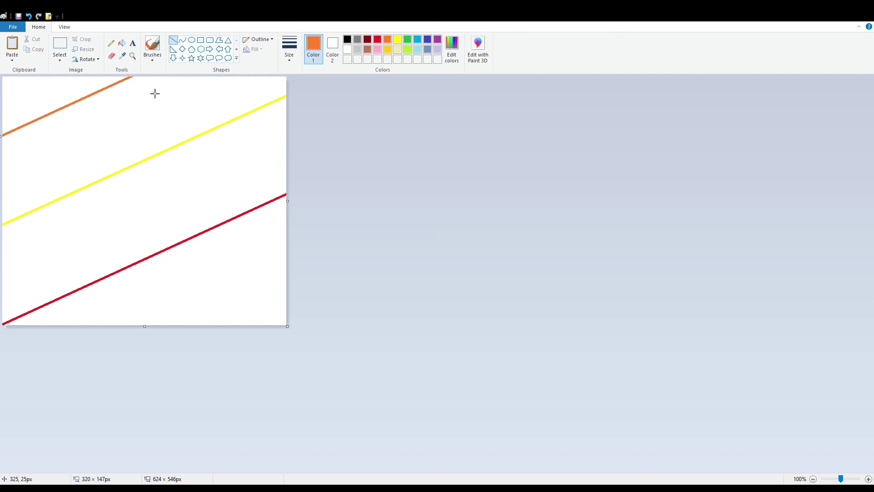
click(111, 125)
Step: Fill the upper left corner with orange and the band between the orange and yellow lines with yellow
click(124, 46)
click(41, 89)
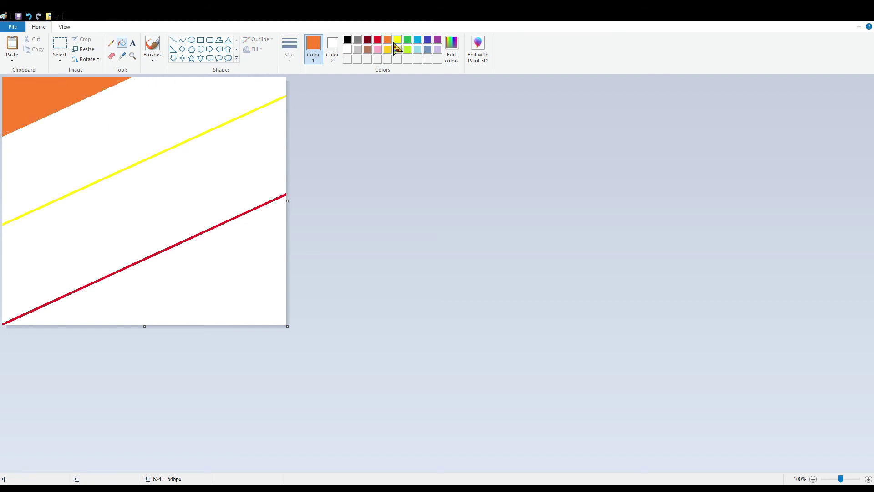
click(398, 39)
click(225, 86)
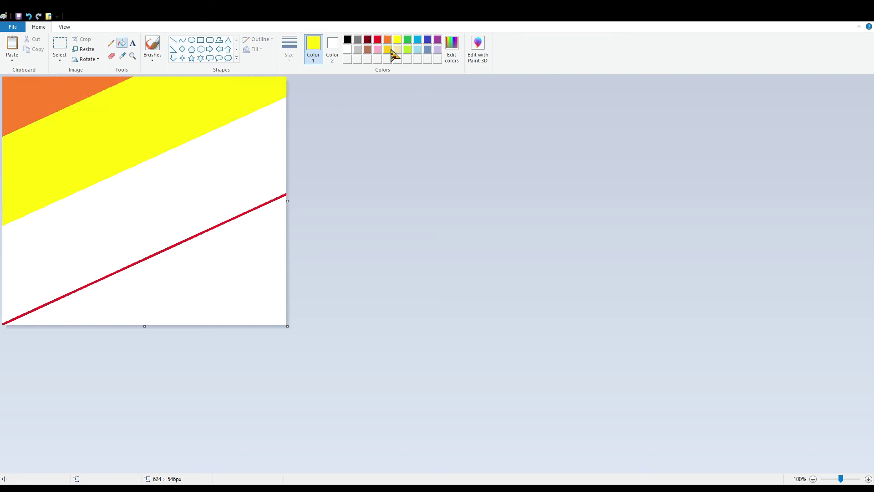
Step: Fill the band above the red line with gold and the area below it with red, finishing with a brighter custom red
click(388, 49)
click(141, 209)
click(377, 40)
click(269, 228)
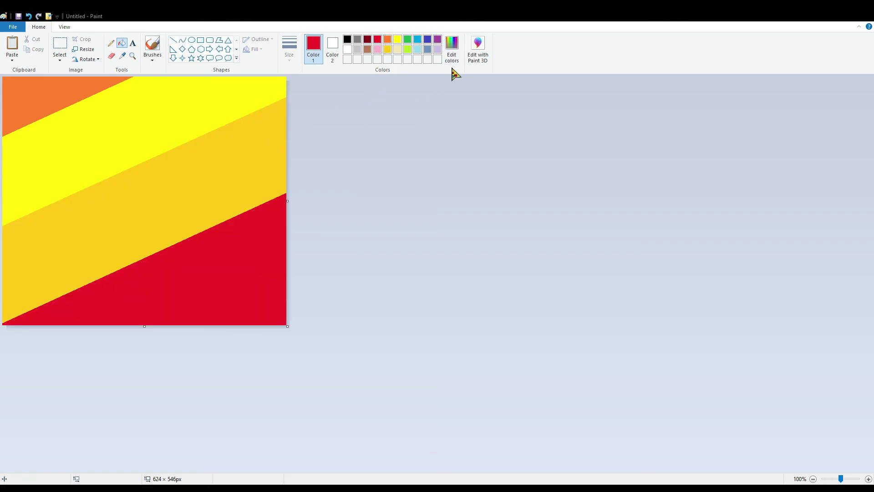
click(248, 258)
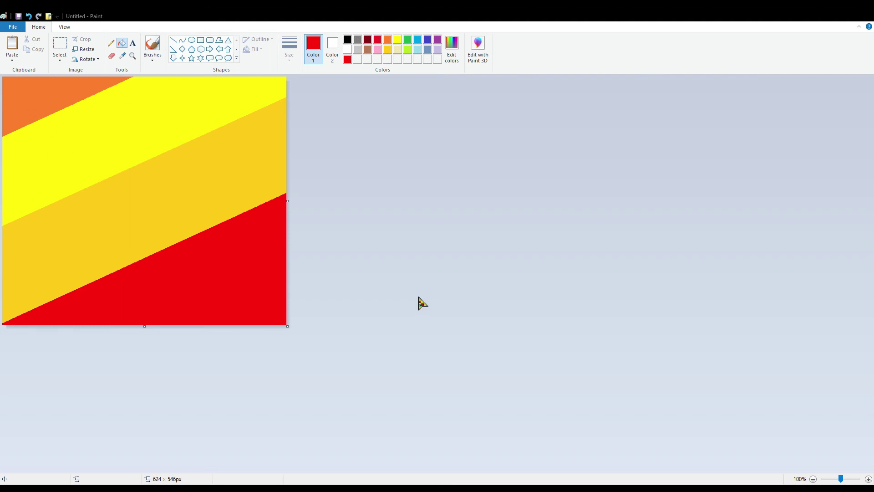
Step: Squeeze the banded image horizontally down to 1 px wide, and stretch it in repeated resizes to 125 × 546 px to blend the bands
key(Return)
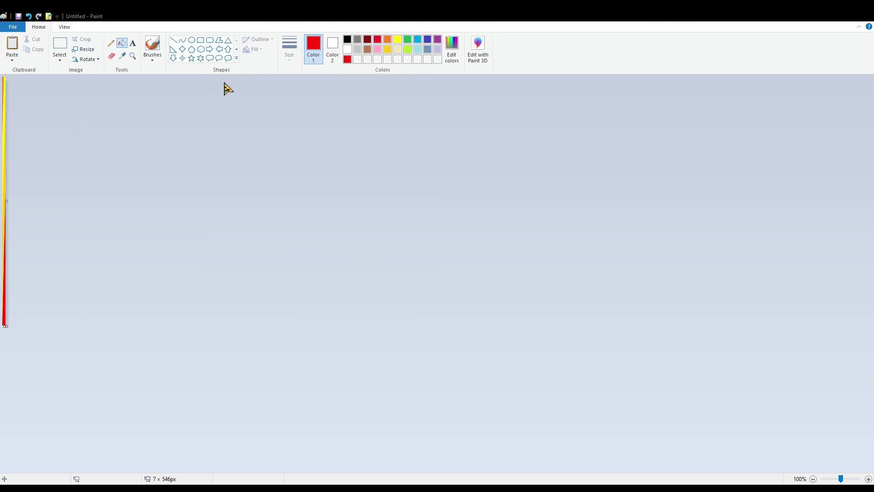
key(ctrl+z)
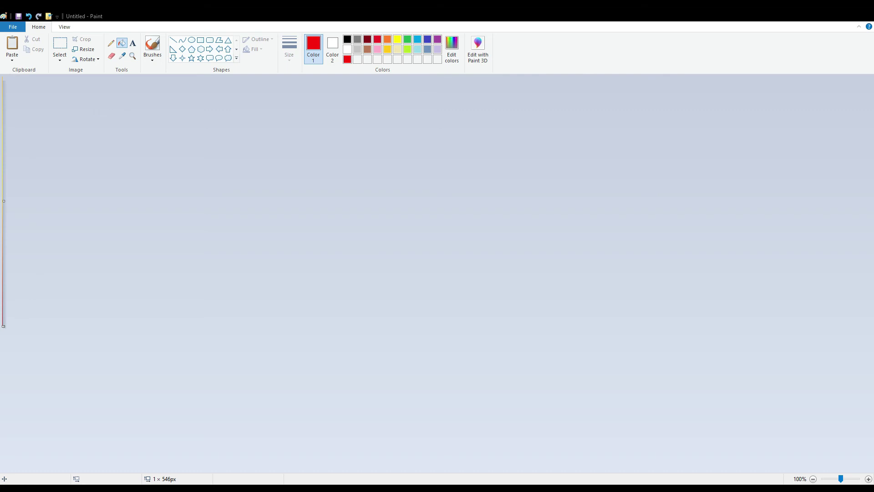
click(82, 225)
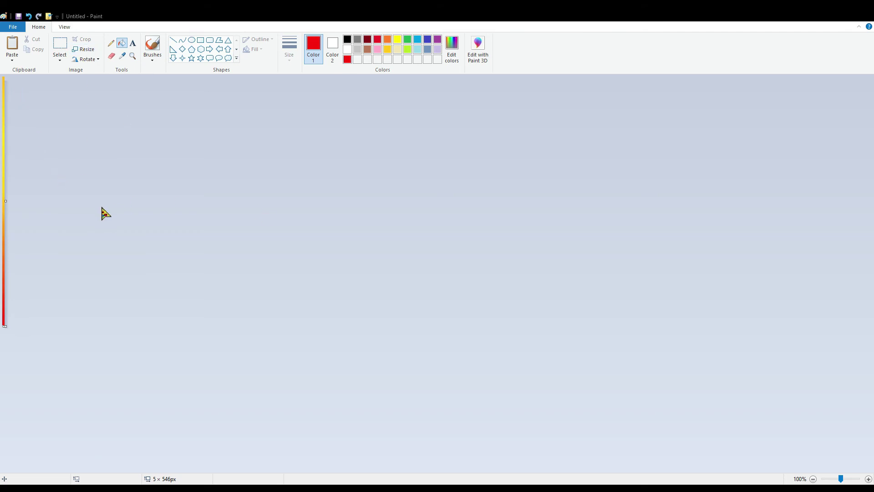
key(ctrl+z)
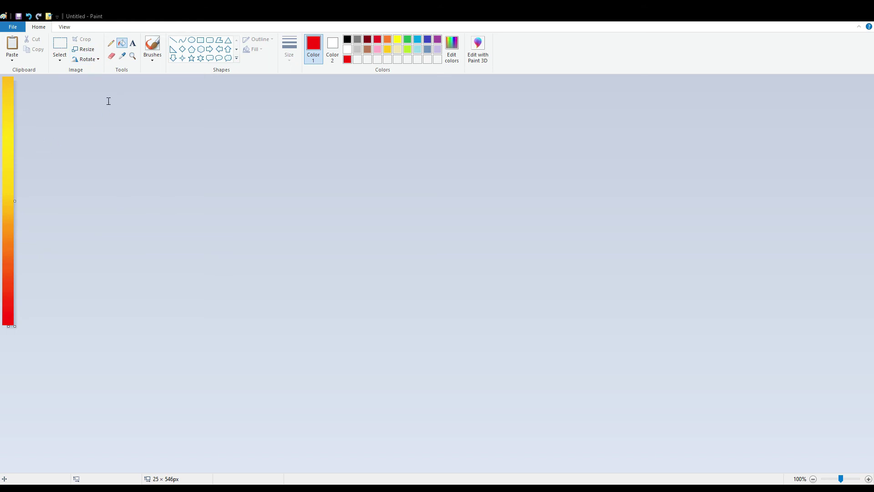
key(ctrl+z)
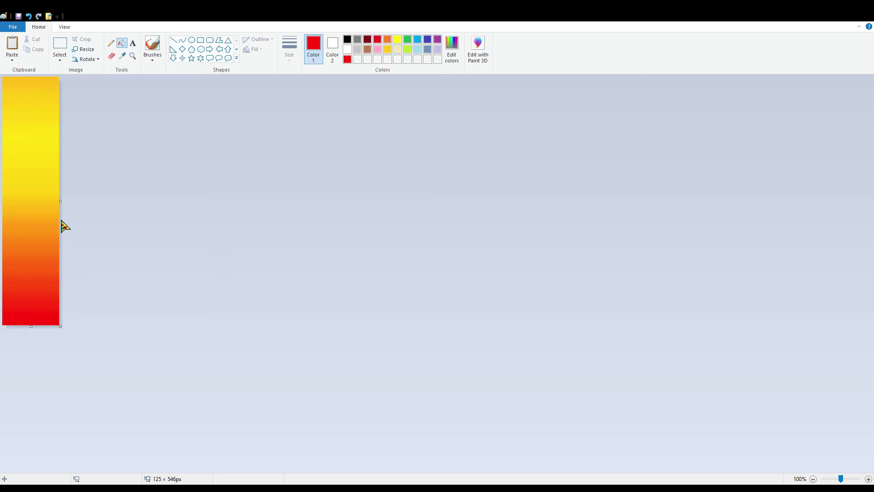
Step: Enlarge the canvas to 1914 × 852 px and select the gradient strip at its upper left corner
drag(60, 326, 873, 461)
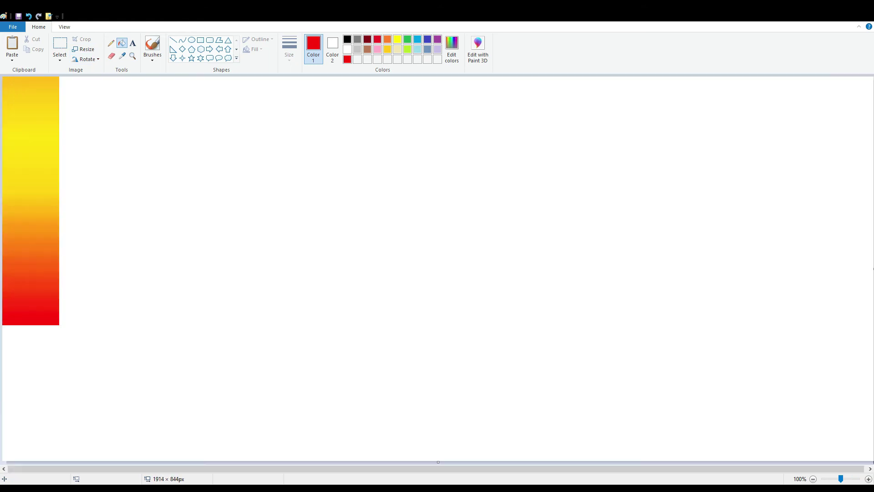
mouse_move(438, 462)
mouse_down()
mouse_move(437, 472)
mouse_move(437, 465)
mouse_up()
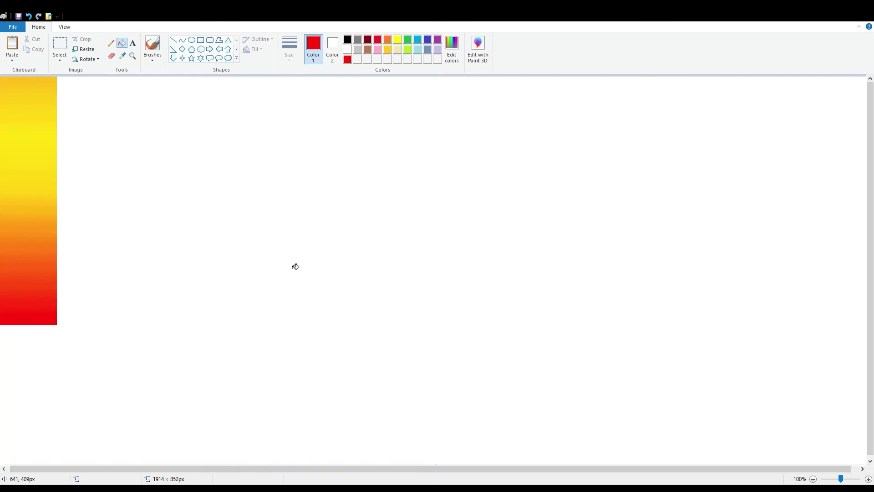
click(60, 44)
drag(65, 333, 2, 75)
click(813, 478)
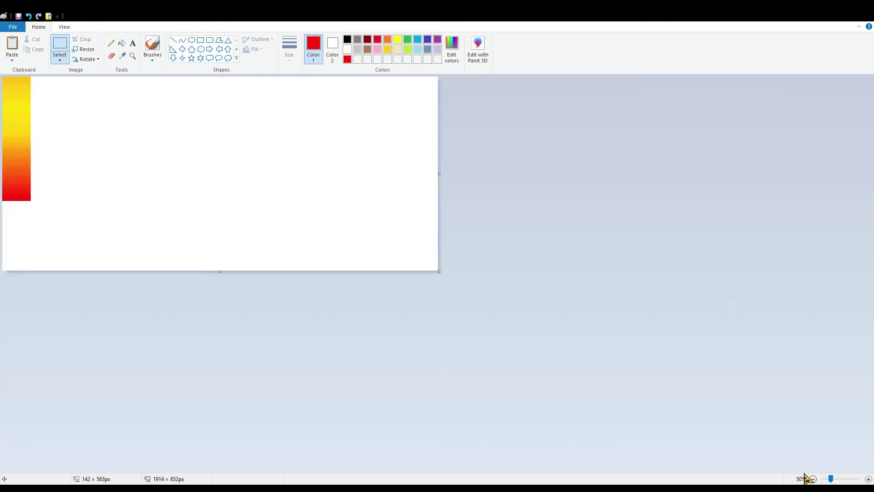
Step: Stretch the selected gradient strip across the whole canvas so its red lower edge meets the canvas bottom
drag(39, 201, 692, 379)
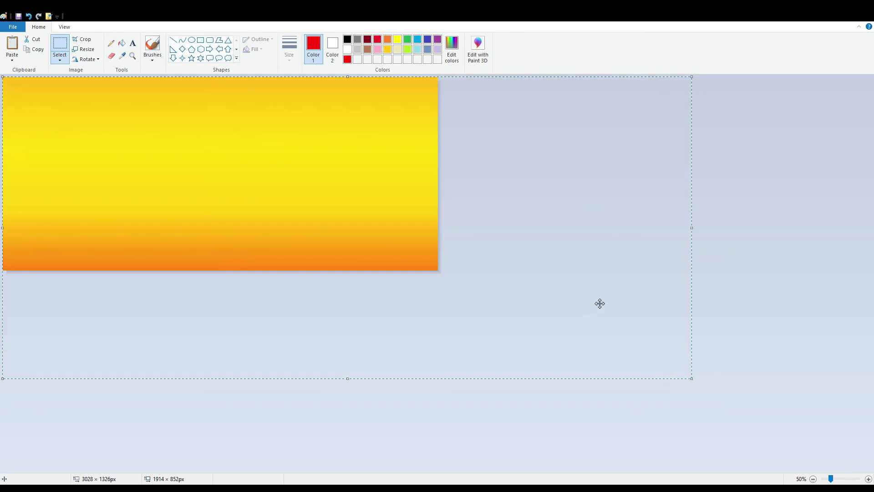
key(ctrl+z)
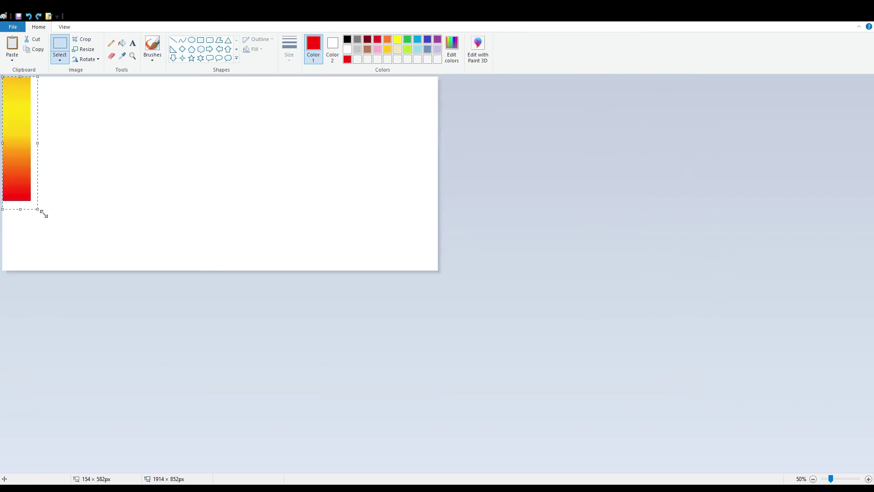
drag(39, 209, 500, 287)
drag(499, 179, 555, 182)
click(737, 315)
click(842, 478)
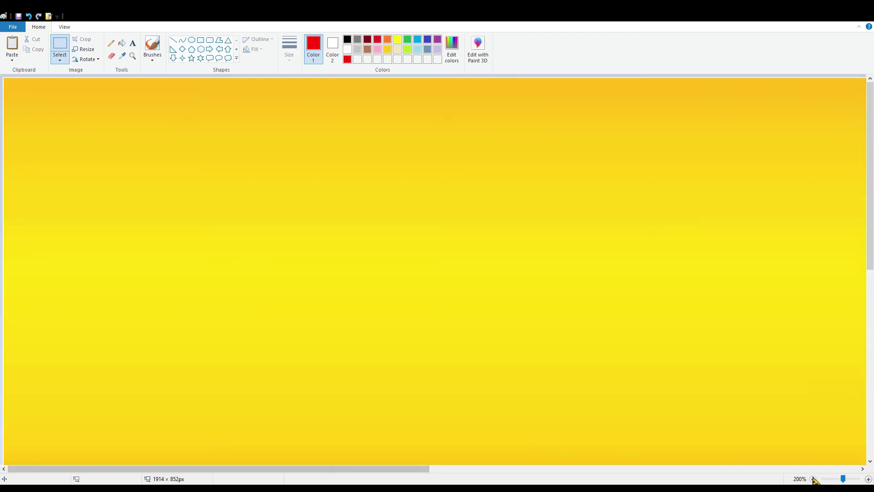
click(814, 479)
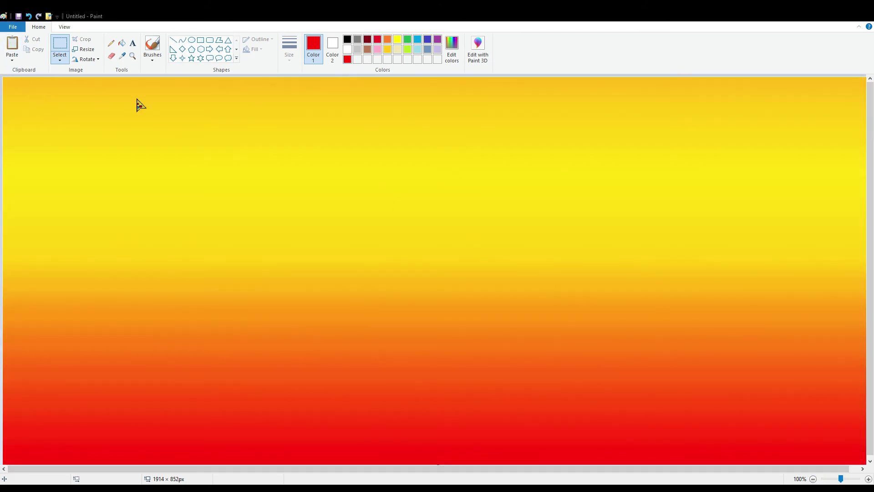
key(ctrl+v)
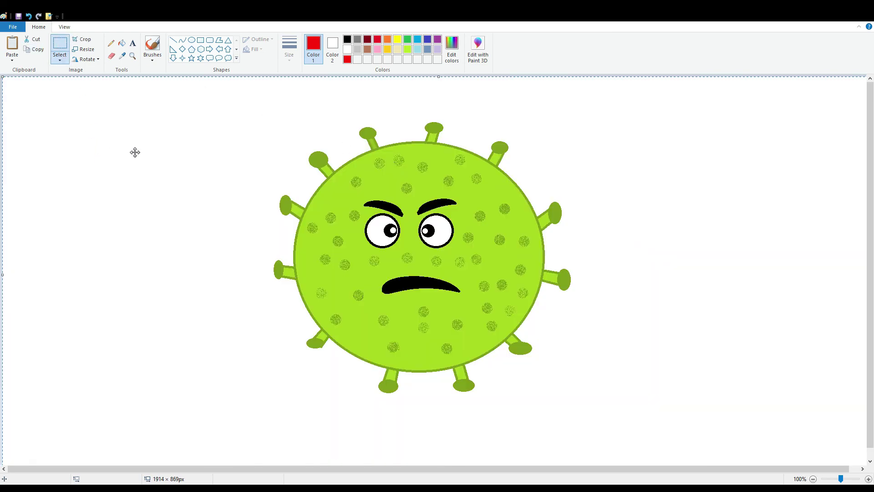
key(Delete)
click(814, 479)
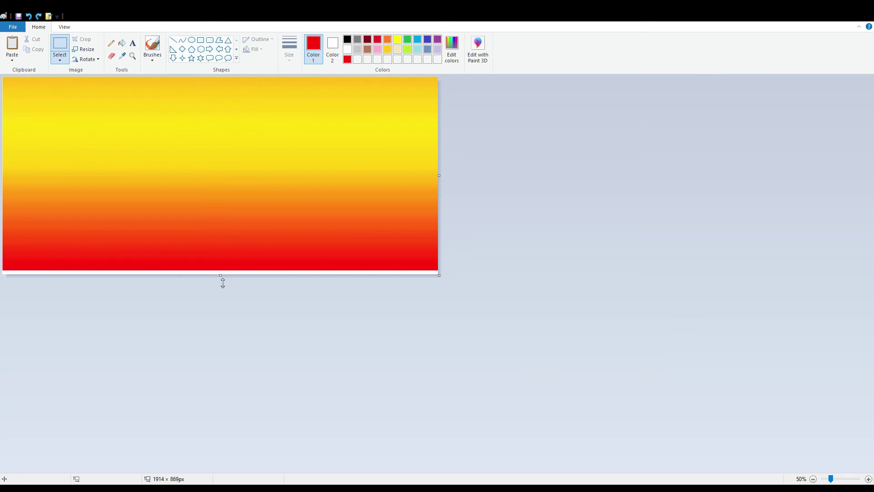
drag(223, 284, 223, 280)
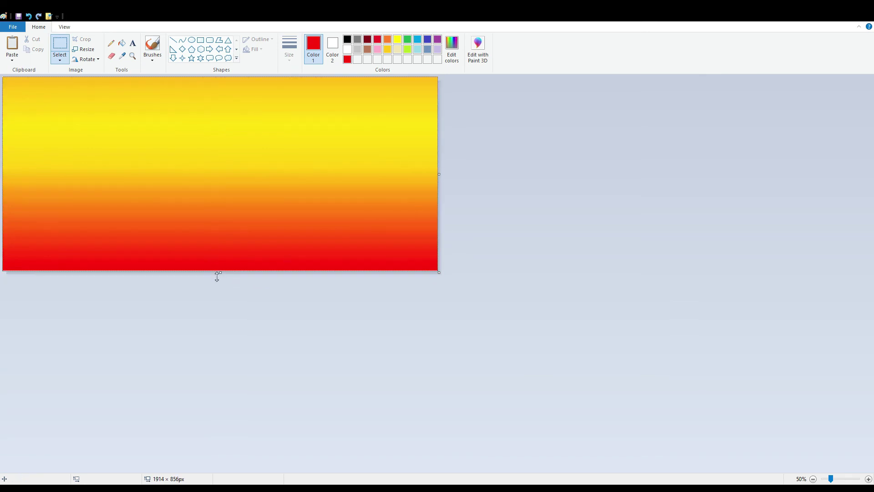
Step: Widen the canvas to 3716 px and paste the virus drawing onto the blank area beside the gradient
drag(439, 174, 849, 224)
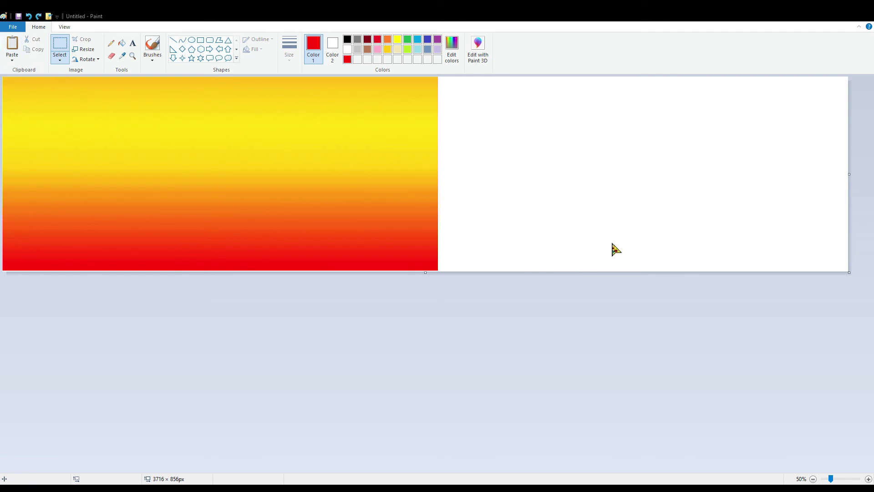
key(ctrl+v)
drag(209, 169, 661, 174)
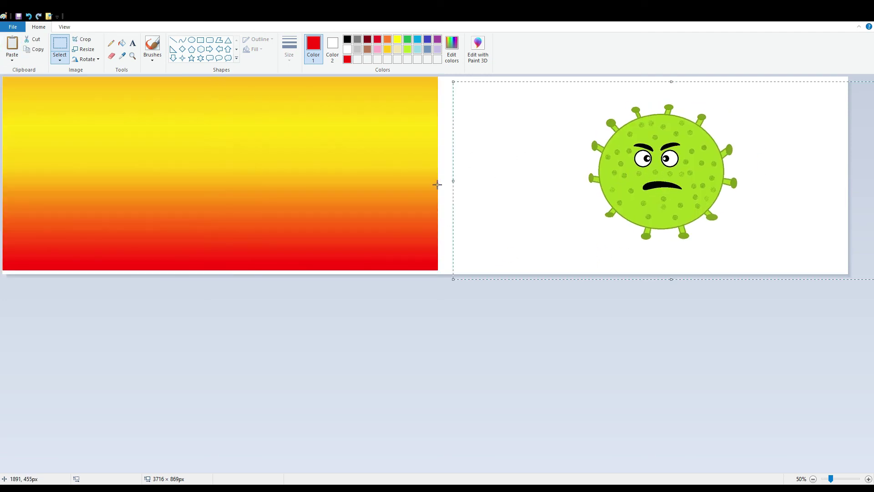
drag(547, 83, 752, 249)
drag(709, 226, 225, 202)
click(503, 176)
click(842, 478)
key(ctrl+z)
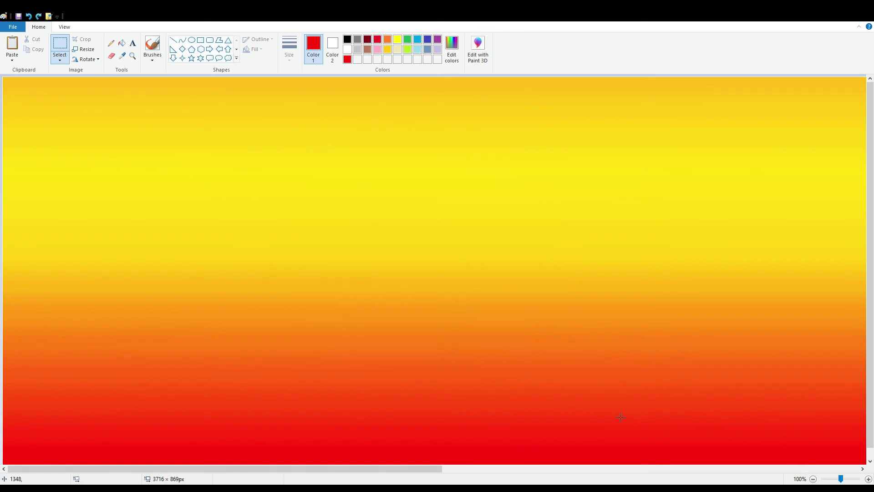
Step: Select the virus with a transparent background and move it onto the middle of the gradient
click(813, 479)
drag(754, 252, 756, 255)
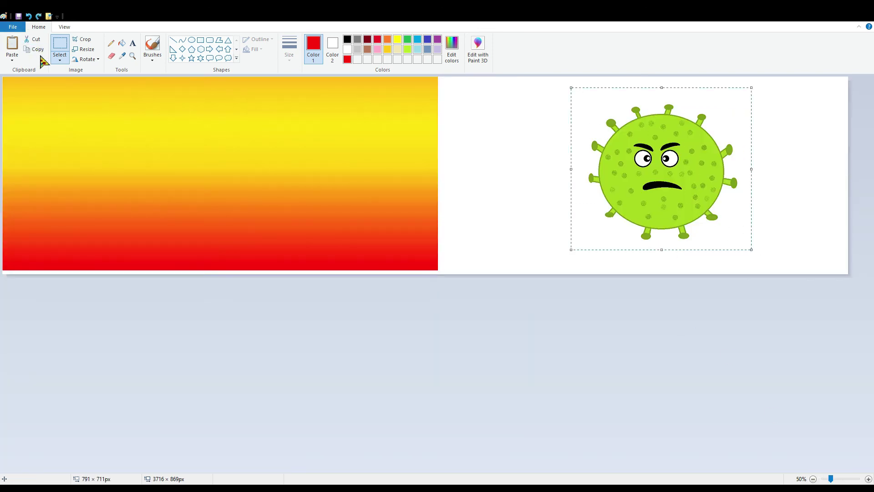
drag(639, 169, 185, 152)
Step: Paste a second virus, shrink its selection to about 514 × 484 px and place it to the right of the large virus
key(ctrl+v)
drag(84, 133, 349, 131)
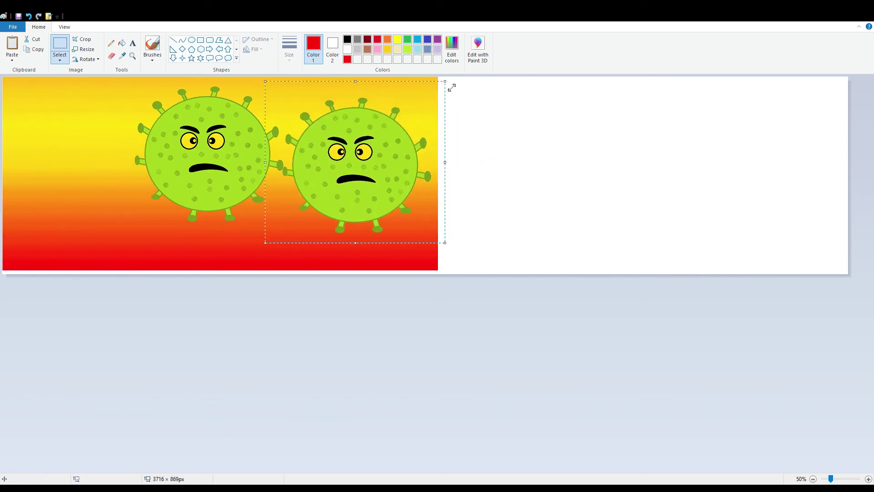
drag(448, 86, 394, 95)
drag(355, 79, 357, 101)
drag(384, 165, 378, 148)
drag(417, 214, 396, 196)
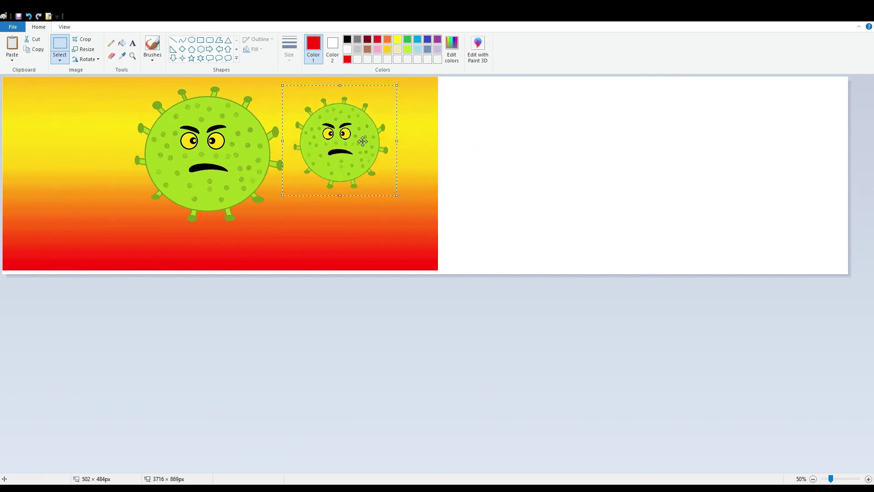
drag(396, 140, 401, 141)
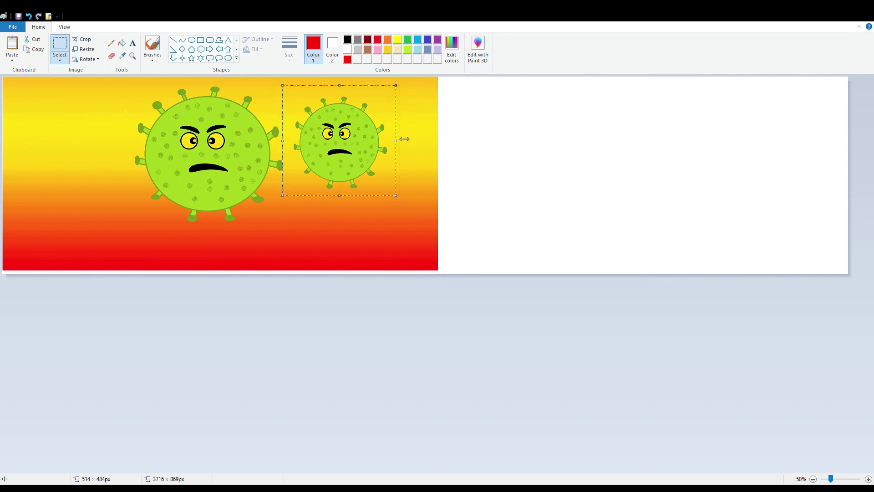
click(412, 140)
Step: Paste a third virus, shrink it to a selection about 554 px wide and place it to the left of the large virus
click(13, 46)
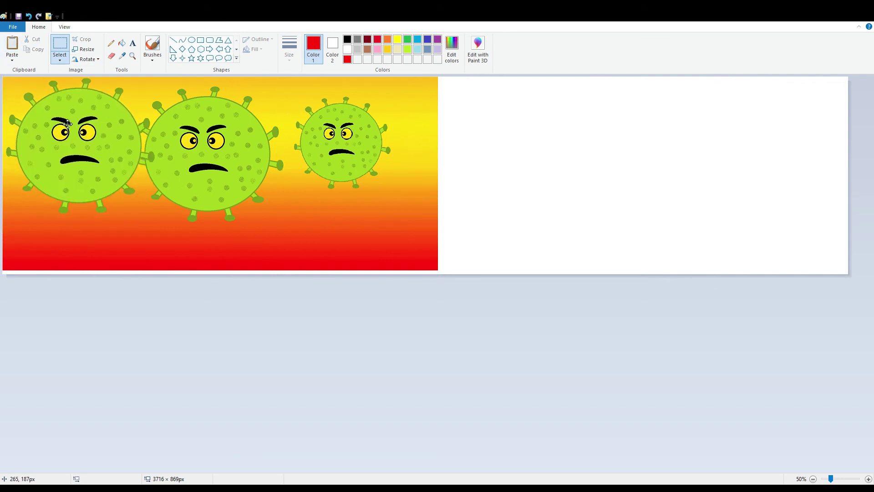
mouse_move(120, 127)
mouse_down()
mouse_move(213, 192)
mouse_move(118, 119)
mouse_up()
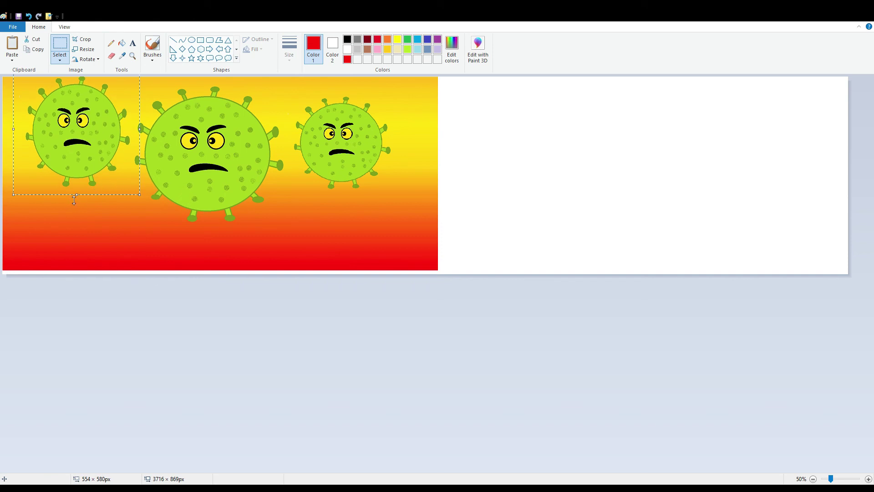
drag(75, 196, 85, 171)
click(481, 160)
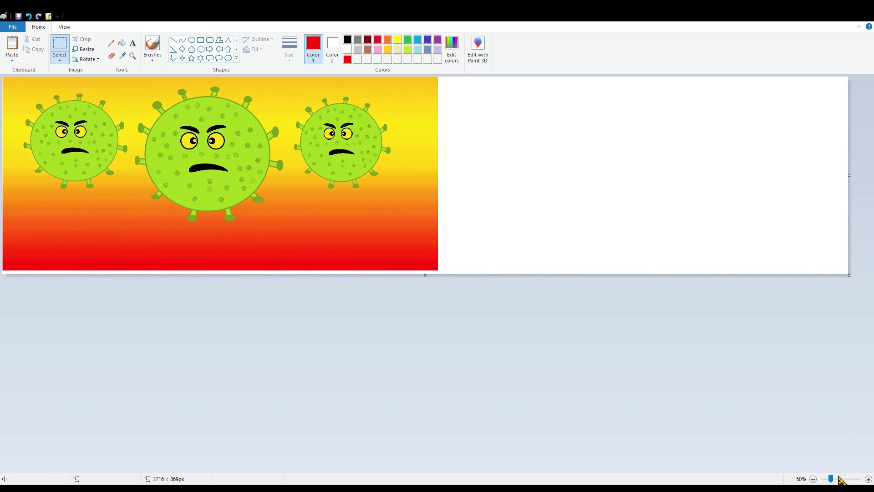
Step: Trim the blank areas off the canvas beside and below the gradient, bringing it to 1912 × 852 px
drag(848, 179, 460, 181)
click(476, 184)
drag(852, 178, 439, 193)
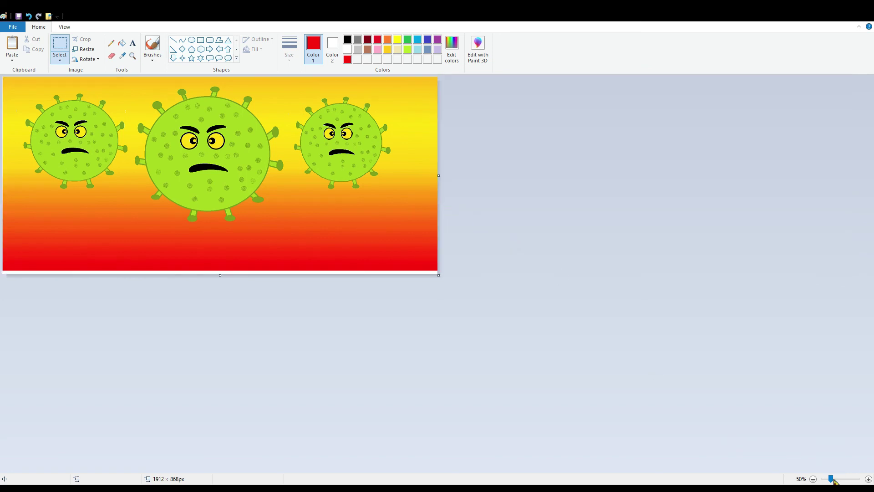
drag(834, 480, 841, 479)
drag(443, 468, 444, 460)
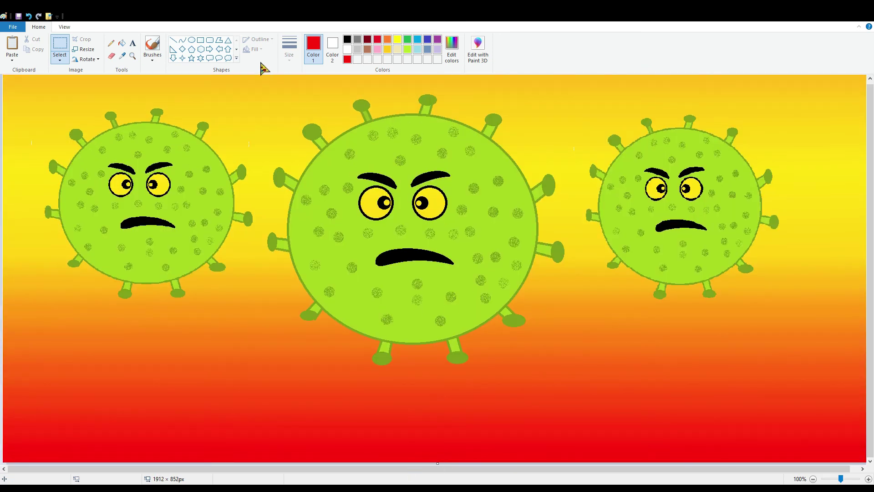
Step: Fill both yellow eyes of the small left virus with white, undoing any fill that spills into the black outline
click(121, 43)
click(348, 48)
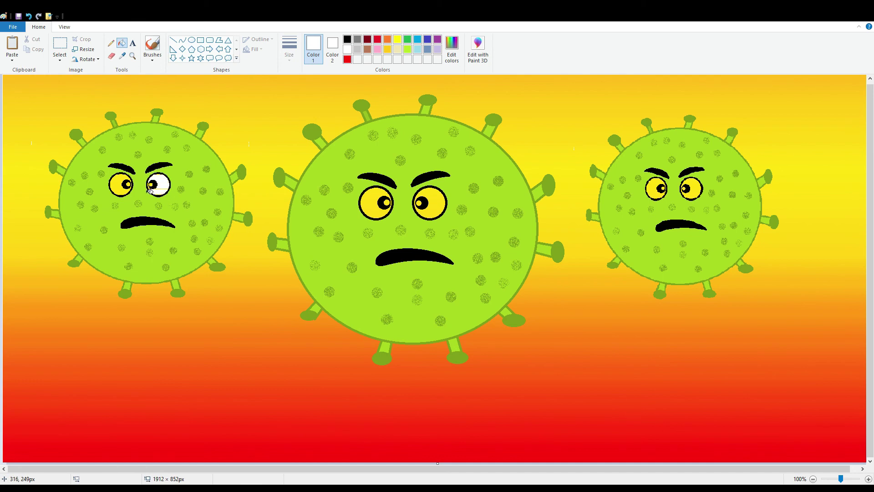
click(852, 479)
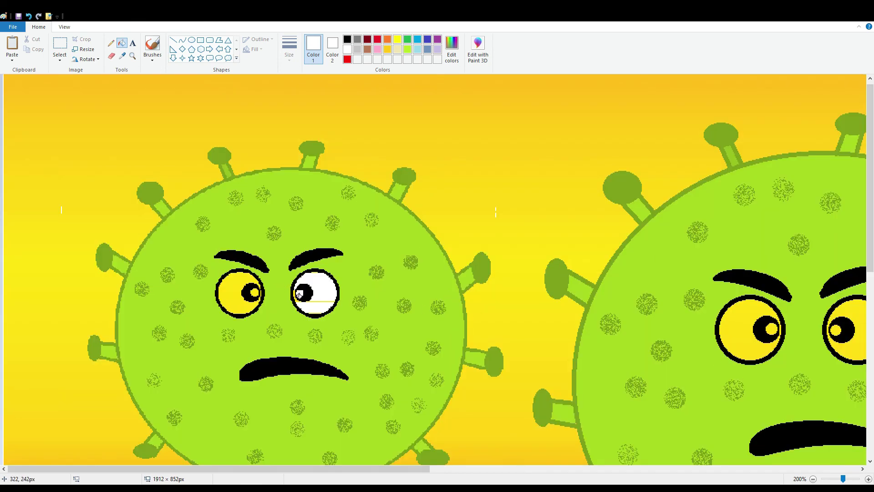
click(249, 297)
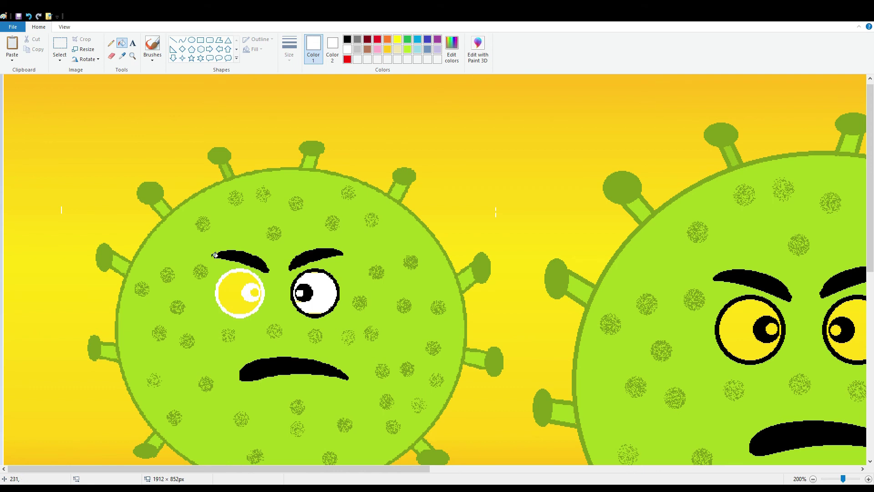
key(ctrl+z)
click(239, 283)
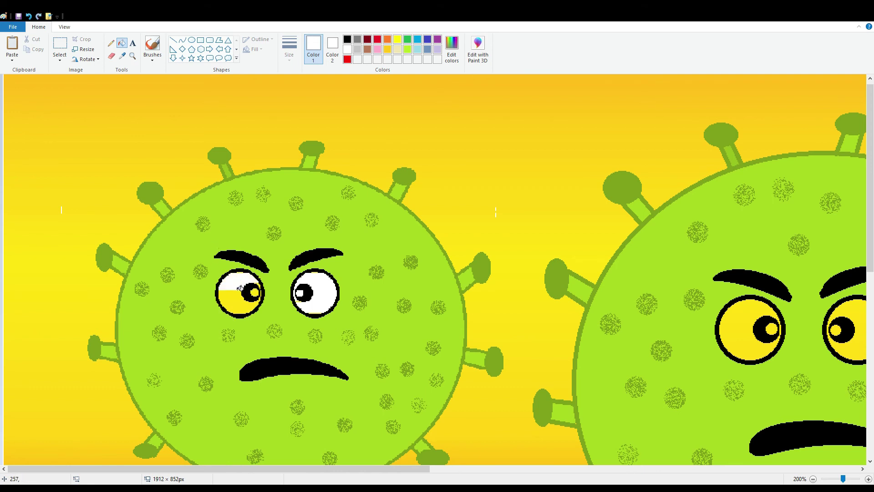
click(235, 301)
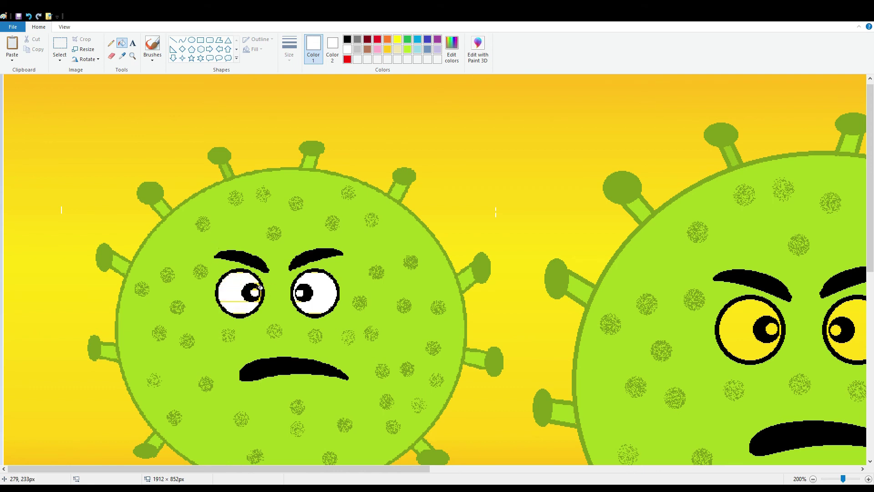
click(260, 288)
key(ctrl+z)
Step: Fill the large middle virus's left eye and its pupil highlight with white, band by band
click(738, 324)
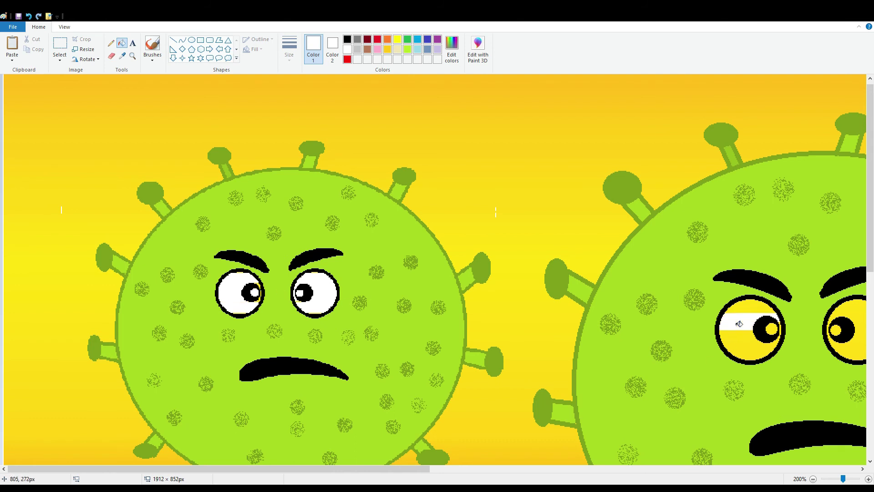
click(746, 313)
click(753, 304)
click(747, 336)
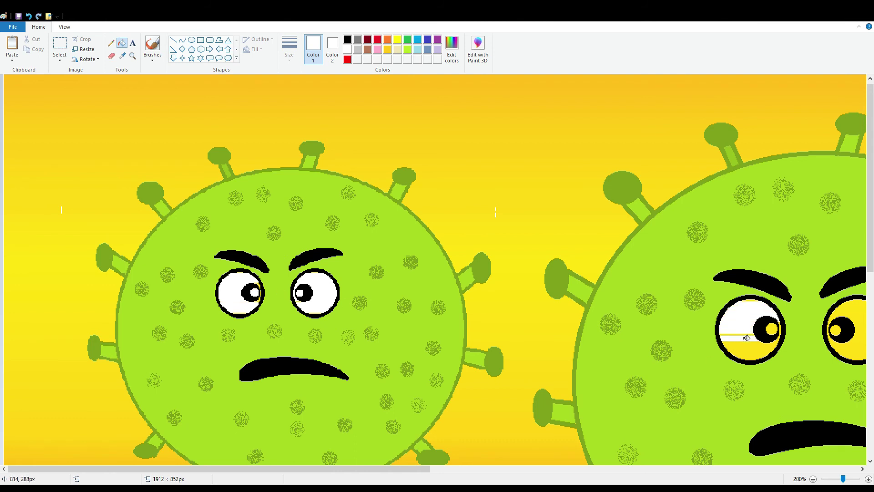
click(745, 337)
click(750, 350)
click(755, 359)
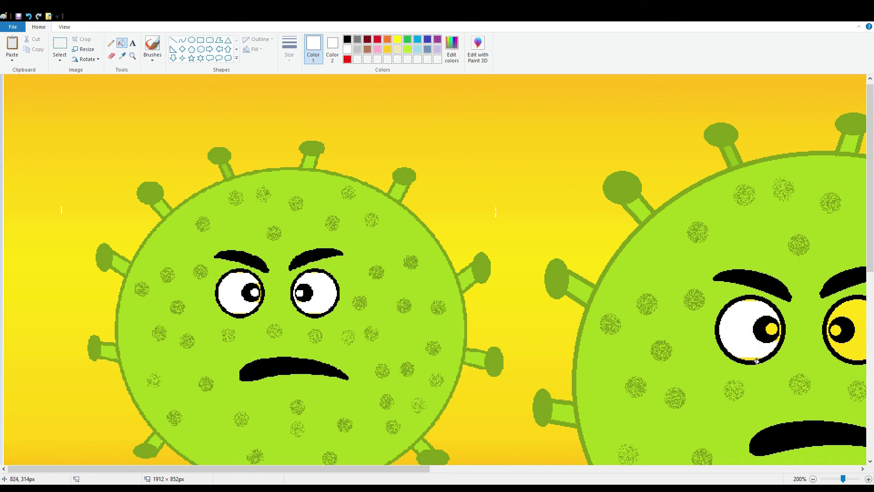
click(775, 328)
Step: Finish the lower edge of the large virus's left eye in white and fill the main bands of its right eye white
drag(383, 470, 509, 470)
click(496, 359)
click(605, 348)
click(612, 327)
click(615, 343)
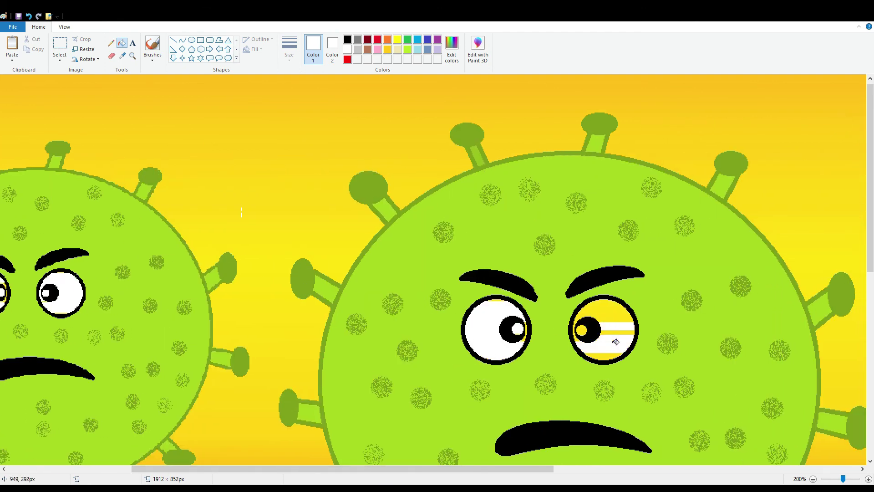
click(614, 335)
click(605, 310)
click(605, 318)
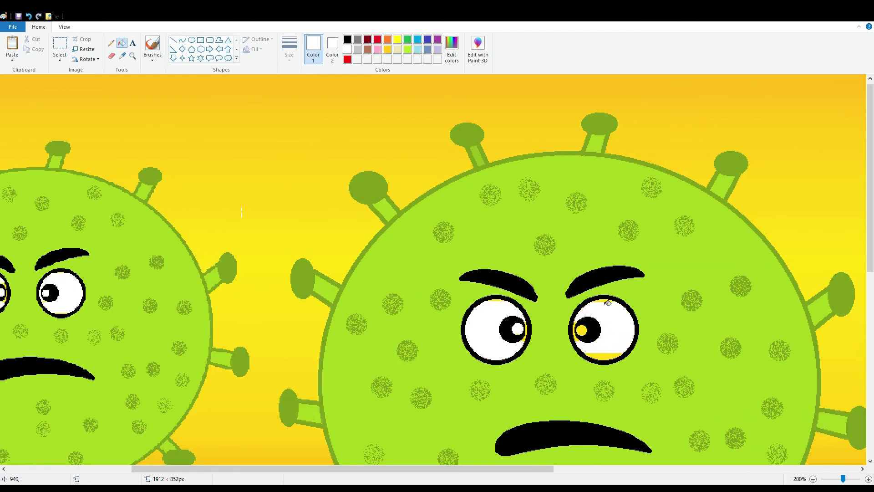
Step: Fill the highlight and bottom strip of the large virus's right eye with white, undoing fills that spill into the black pupil
click(578, 336)
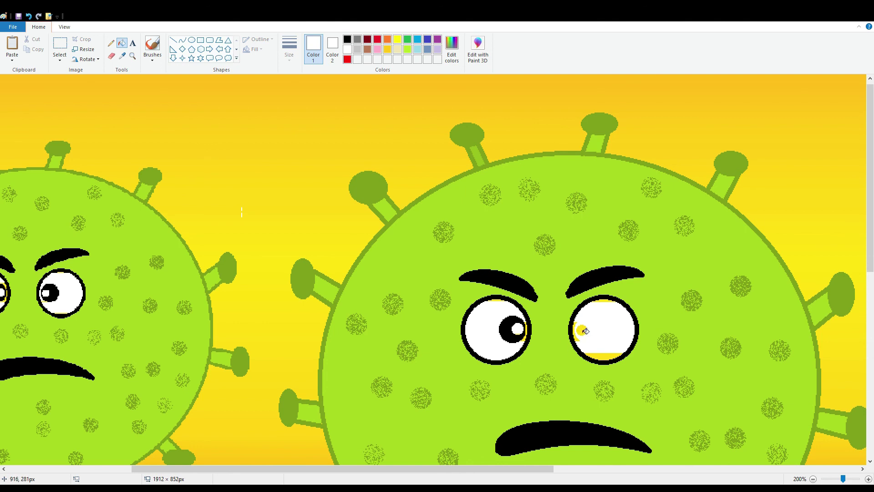
click(28, 16)
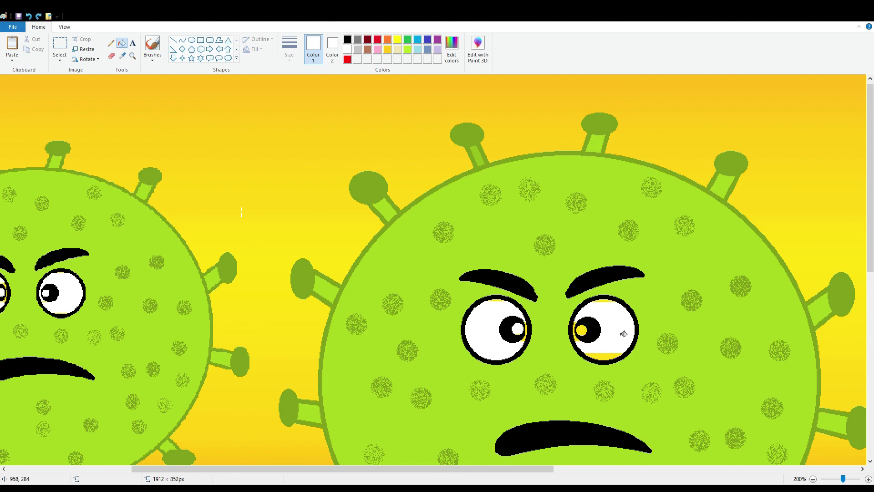
click(586, 339)
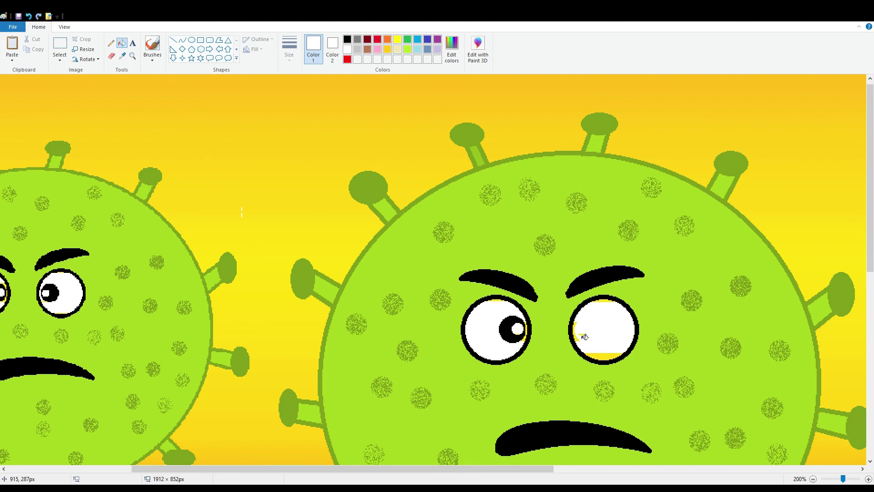
key(ctrl+z)
click(595, 356)
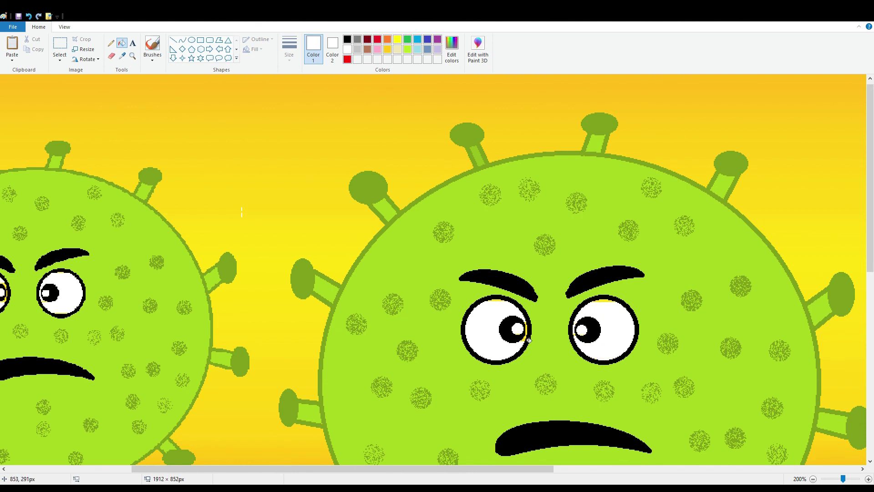
click(528, 331)
key(ctrl+z)
click(528, 331)
key(ctrl+z)
click(529, 331)
key(ctrl+z)
Step: Fill the leftover yellow slivers at the tops of the large virus's eyes with white, undoing any spill into the black
drag(844, 478, 846, 479)
drag(328, 468, 492, 469)
scroll(243, 308, down, 5)
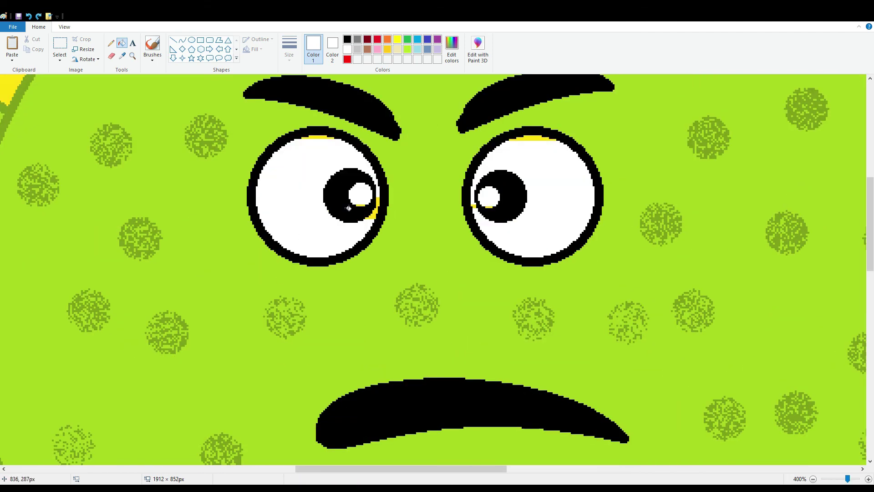
click(362, 209)
key(ctrl+z)
click(323, 139)
click(528, 140)
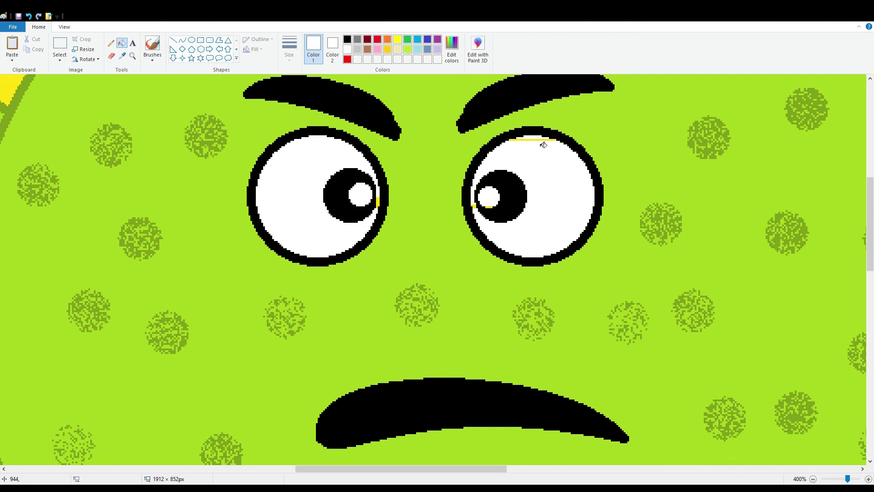
click(542, 140)
Step: Fill the yellow bands of the small right virus's left eye with white
drag(454, 469, 632, 469)
click(505, 152)
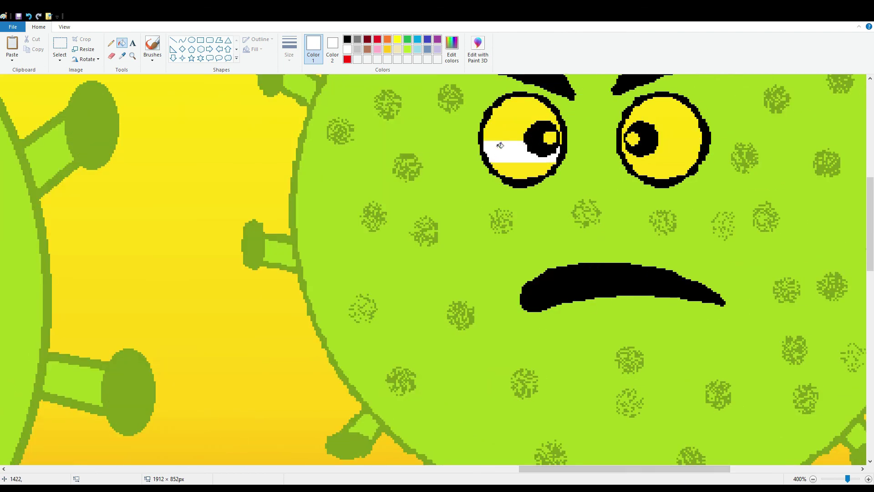
click(506, 133)
click(513, 112)
click(519, 175)
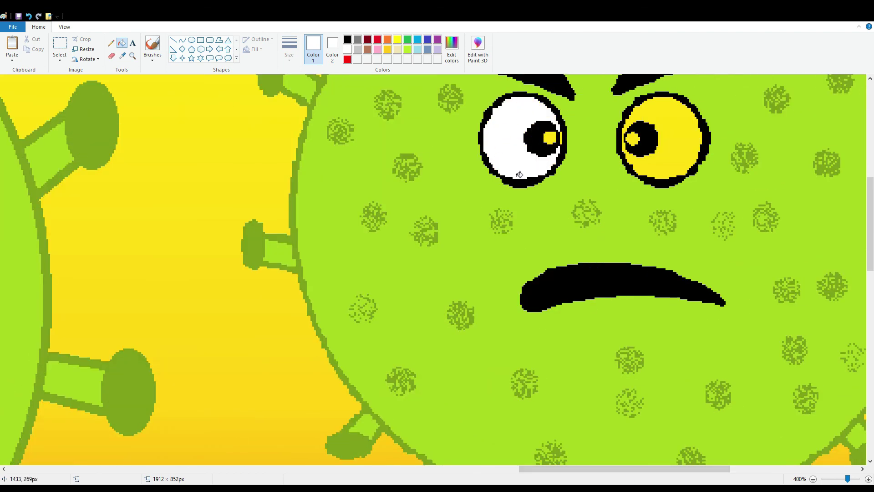
Step: Fill the yellow bands of the small right virus's right eye with white
click(666, 158)
click(669, 126)
click(672, 142)
click(665, 109)
click(664, 103)
click(669, 178)
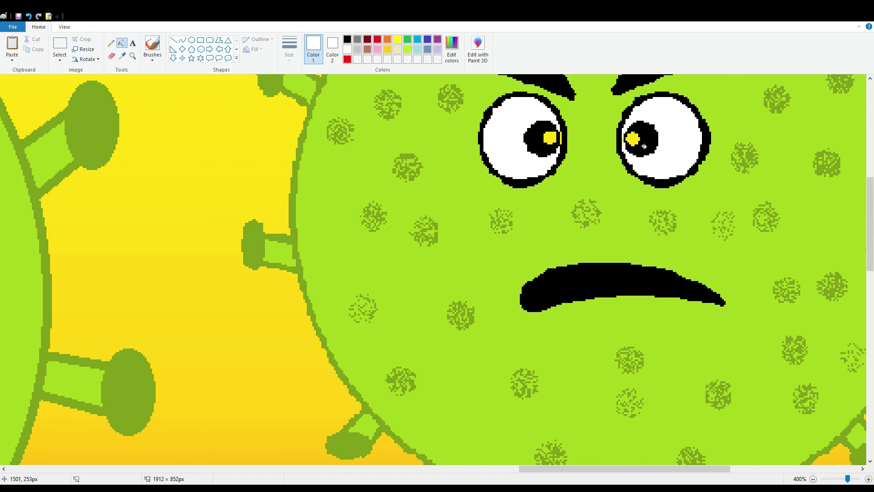
Step: Fill the yellow highlights in both pupils of the small right virus with white
click(633, 137)
click(633, 142)
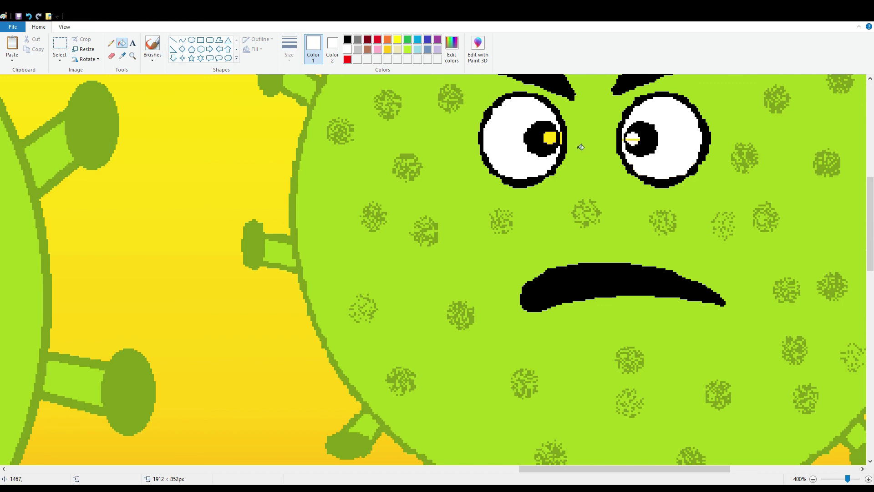
click(633, 139)
click(554, 137)
Step: Move the right-eye pupil of the small left virus to the right side of its eye with a free-form selection
click(813, 479)
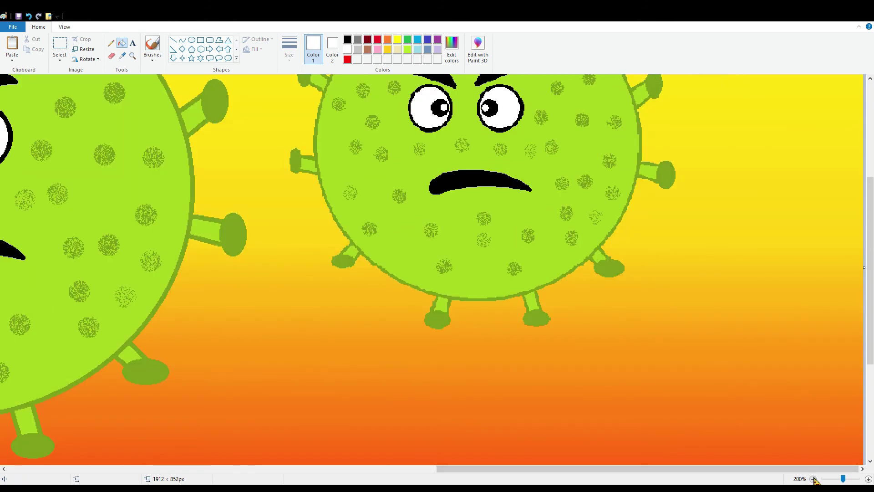
click(813, 479)
click(847, 479)
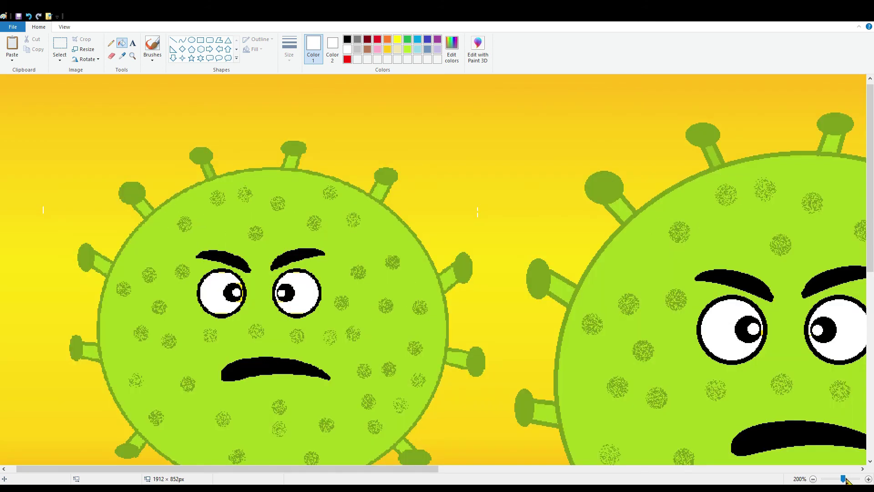
click(59, 47)
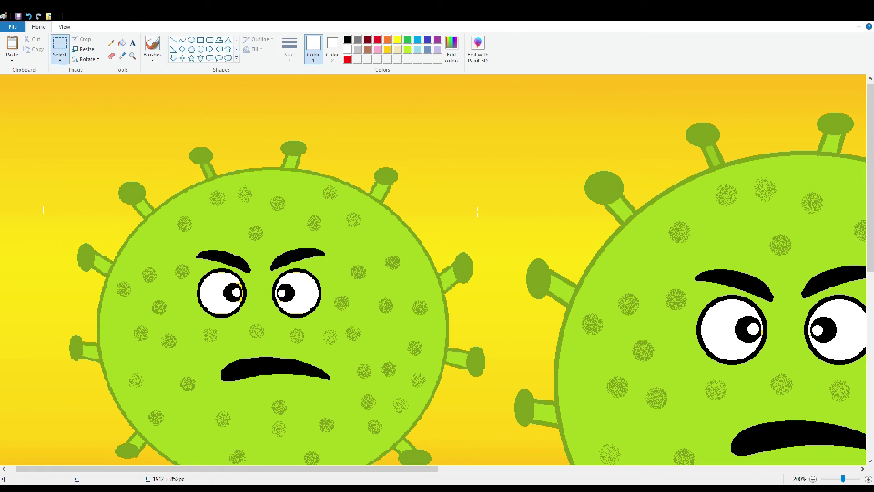
click(854, 480)
click(856, 480)
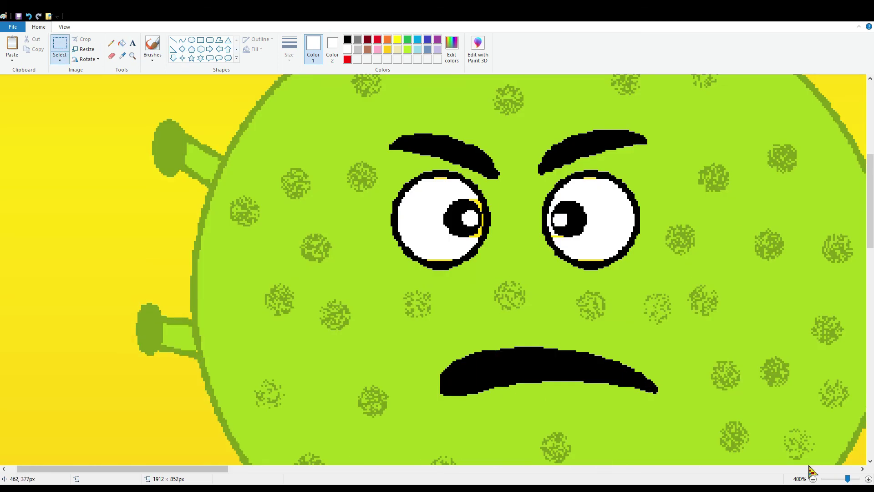
drag(592, 241, 553, 200)
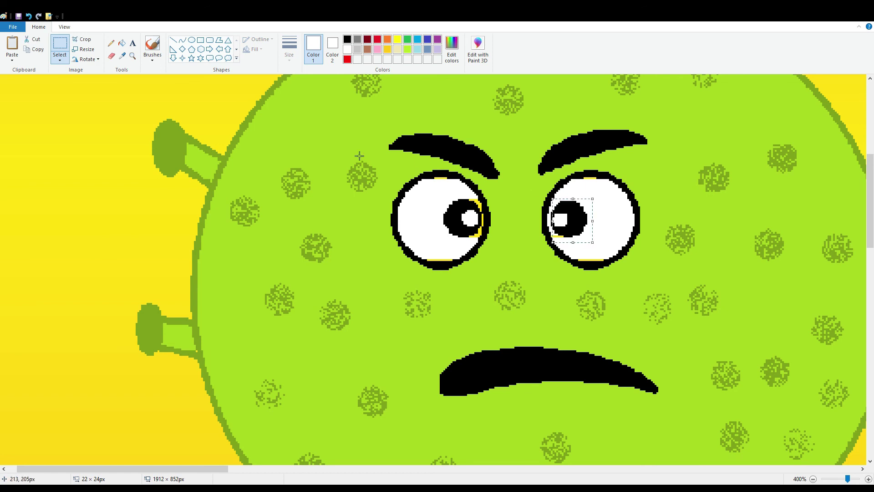
click(57, 63)
click(112, 94)
mouse_move(556, 234)
mouse_down()
mouse_move(584, 245)
mouse_move(598, 224)
mouse_move(577, 197)
mouse_move(554, 211)
mouse_move(557, 236)
mouse_move(619, 221)
mouse_up()
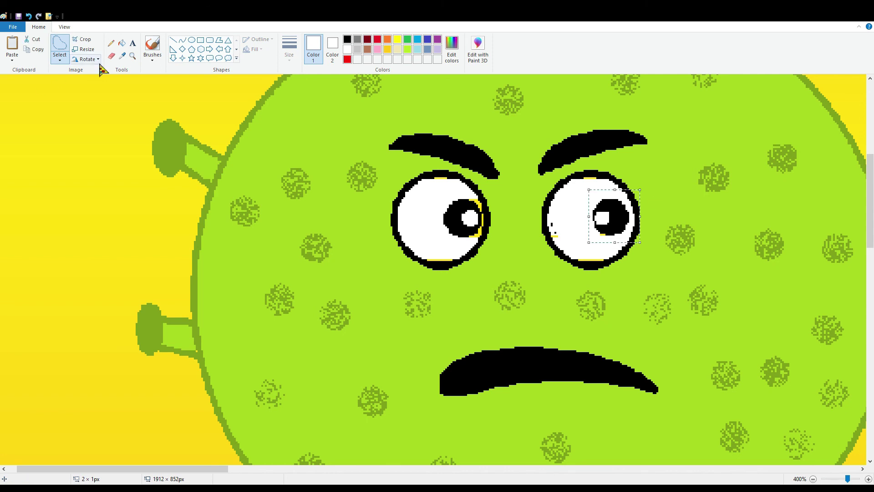
Step: Flip the moved pupil horizontally and nudge it slightly into place within the eye
click(94, 61)
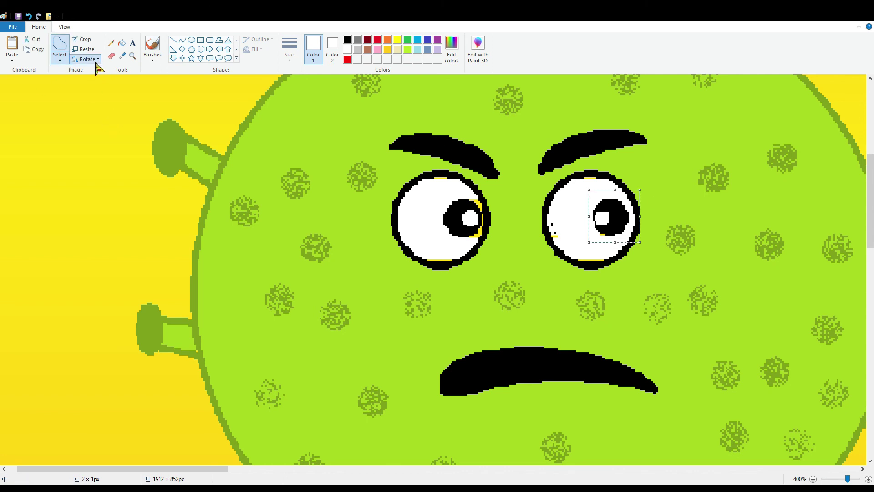
click(112, 108)
mouse_move(627, 226)
mouse_down()
mouse_move(598, 229)
mouse_move(617, 219)
mouse_up()
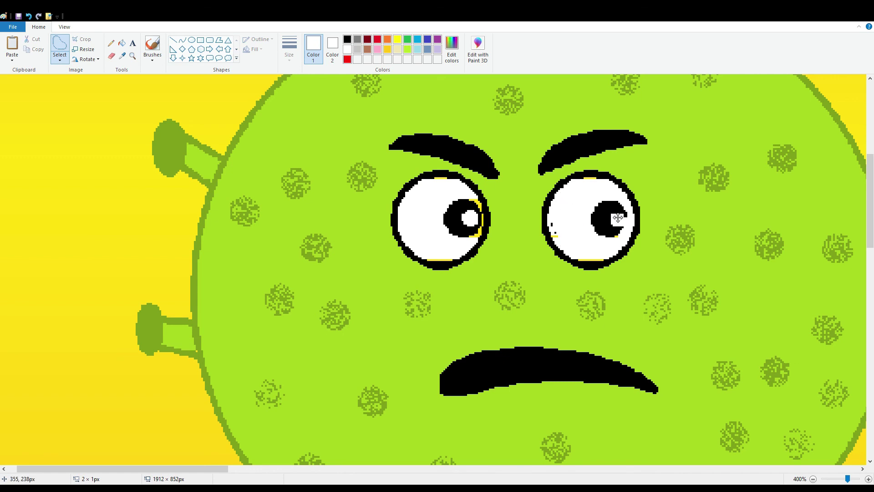
Step: Close the pupil's open right edge with a black straight line spanning about 5 × 9 px
click(173, 40)
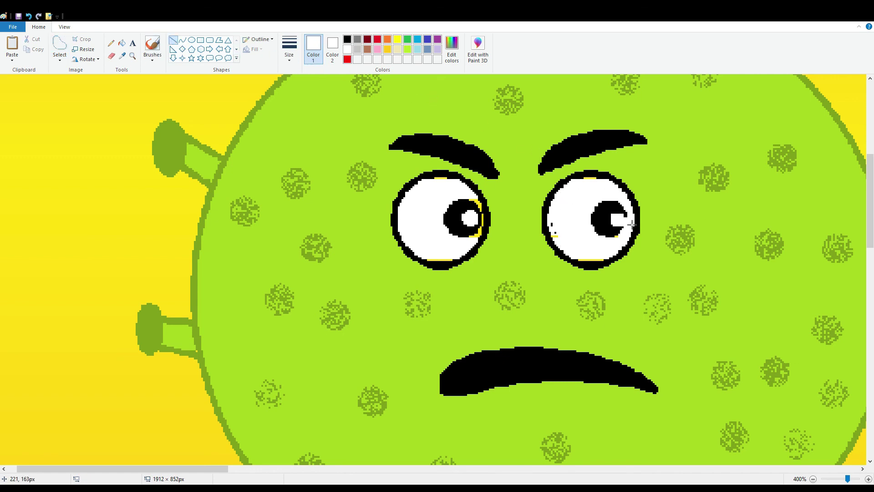
drag(626, 217, 618, 231)
click(347, 40)
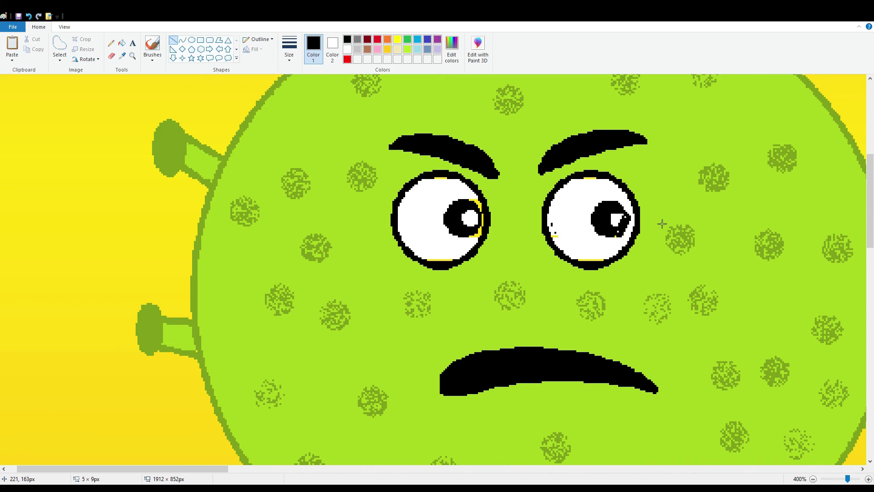
Step: Move the left-eye pupil of the small right virus to the left side of its eye and flip it horizontally
drag(223, 469, 791, 479)
click(60, 45)
mouse_move(232, 220)
mouse_down()
mouse_move(262, 264)
mouse_move(287, 247)
mouse_move(279, 218)
mouse_move(249, 216)
mouse_move(236, 228)
mouse_move(293, 241)
mouse_move(262, 244)
mouse_move(274, 268)
mouse_move(283, 229)
mouse_move(239, 217)
mouse_up()
drag(273, 246, 238, 243)
click(91, 59)
click(115, 113)
click(409, 238)
ctrl+scroll(409, 238, down, 3)
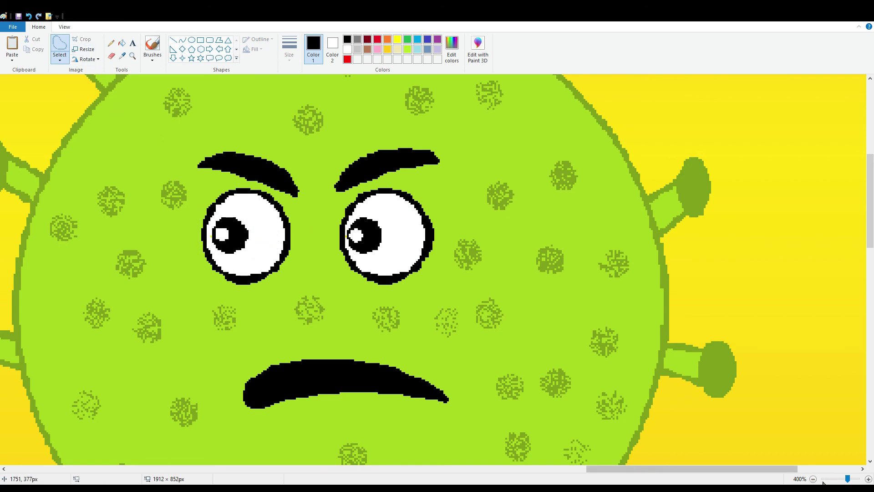